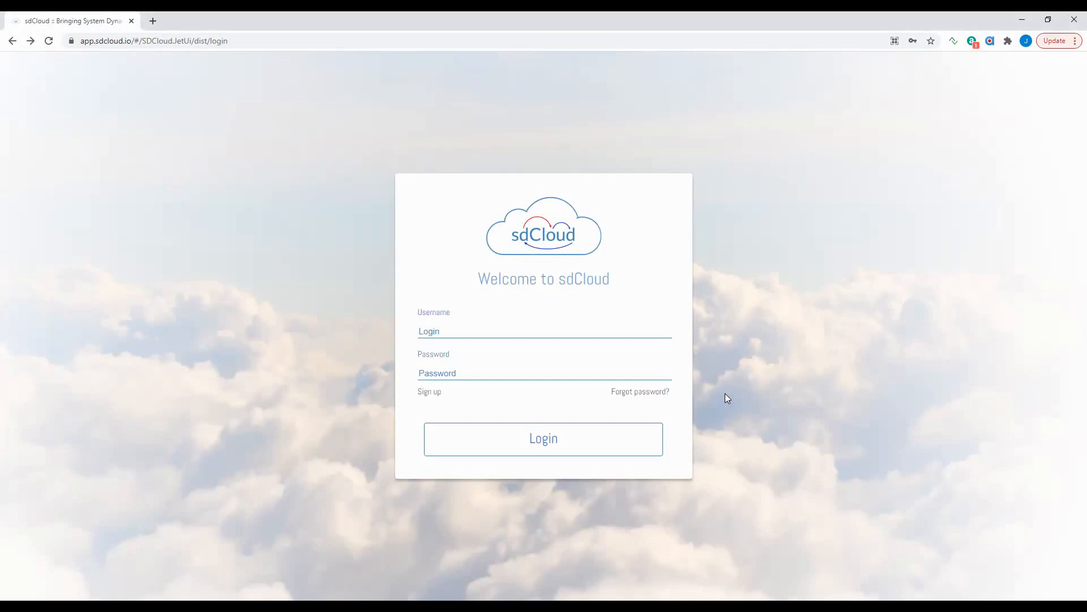
- Fill the sign-up form with a new username, a matching password and an e-mail address
click(425, 397)
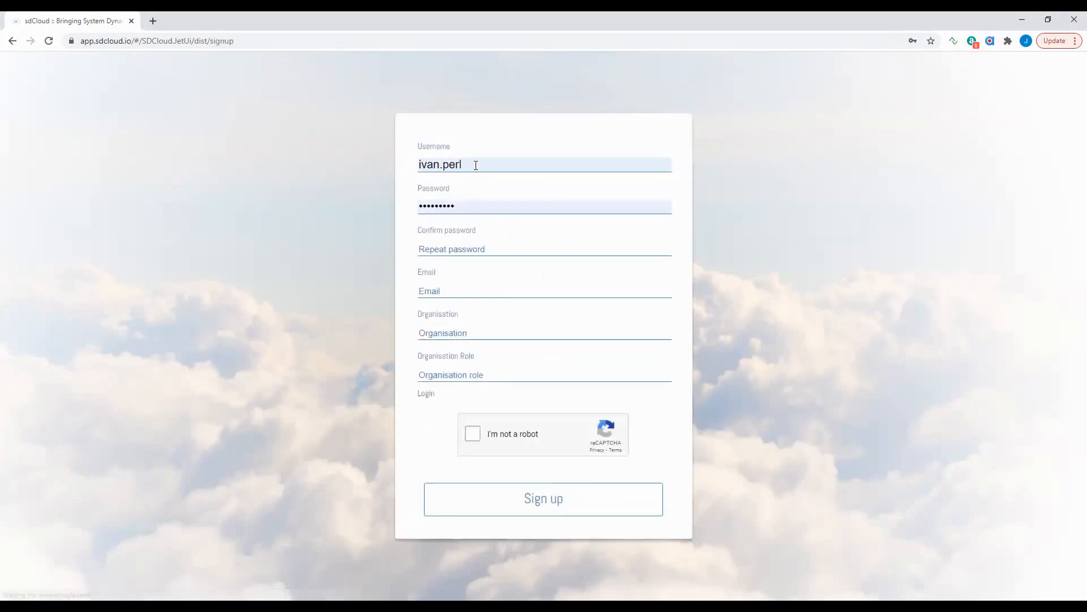
drag(476, 163, 416, 163)
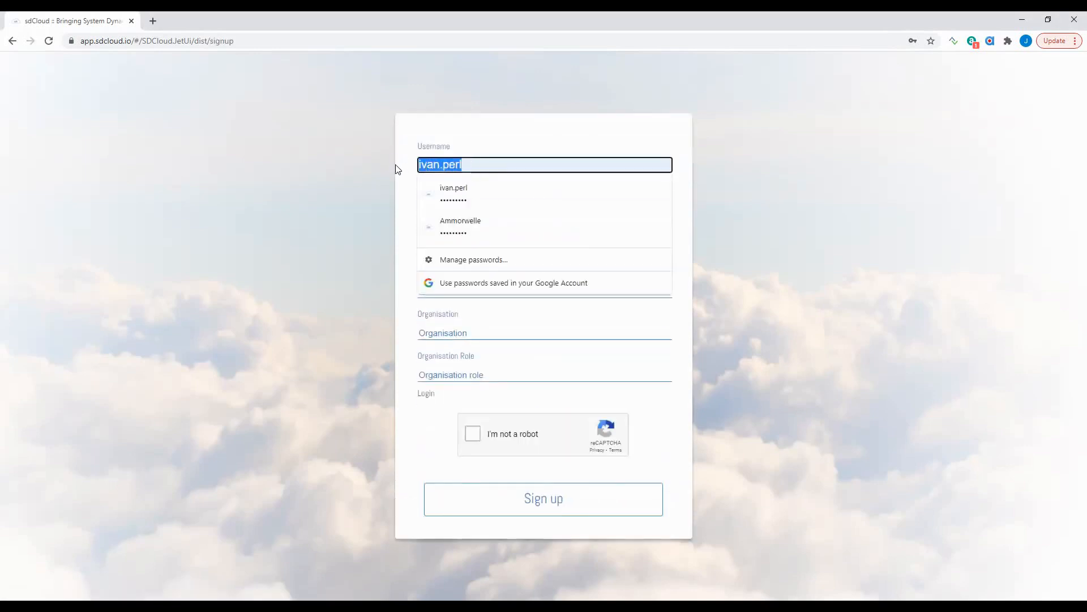
text(r)
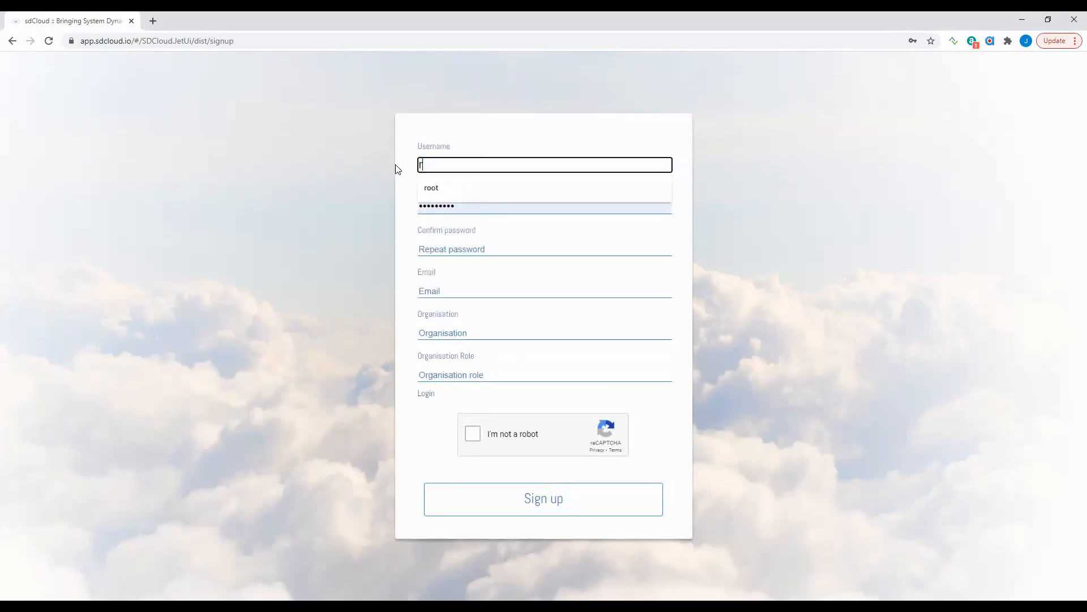
text(eleaseDemo)
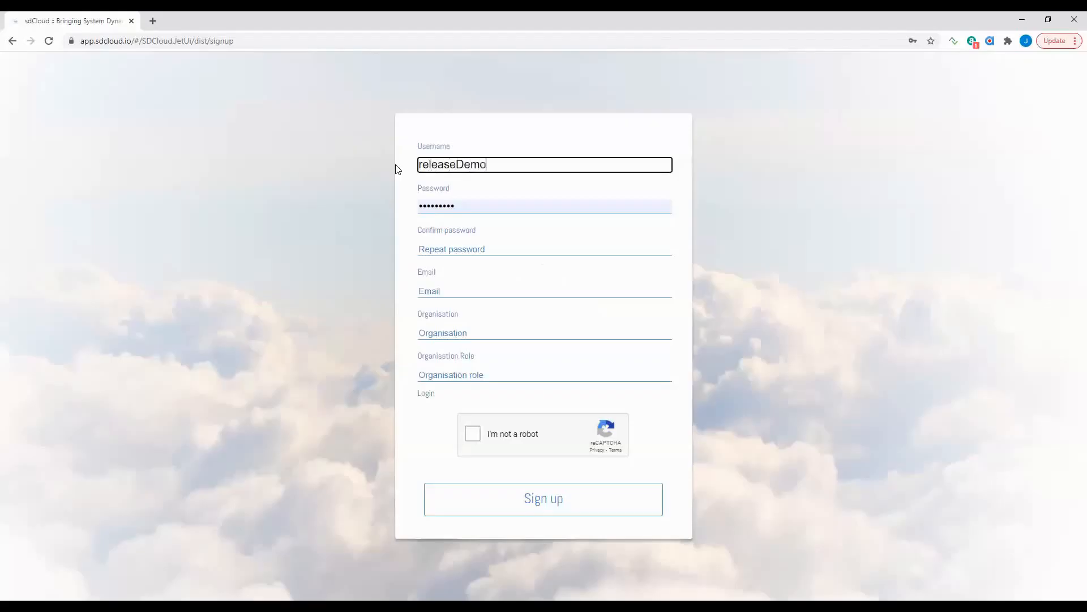
text(_april)
key(Tab)
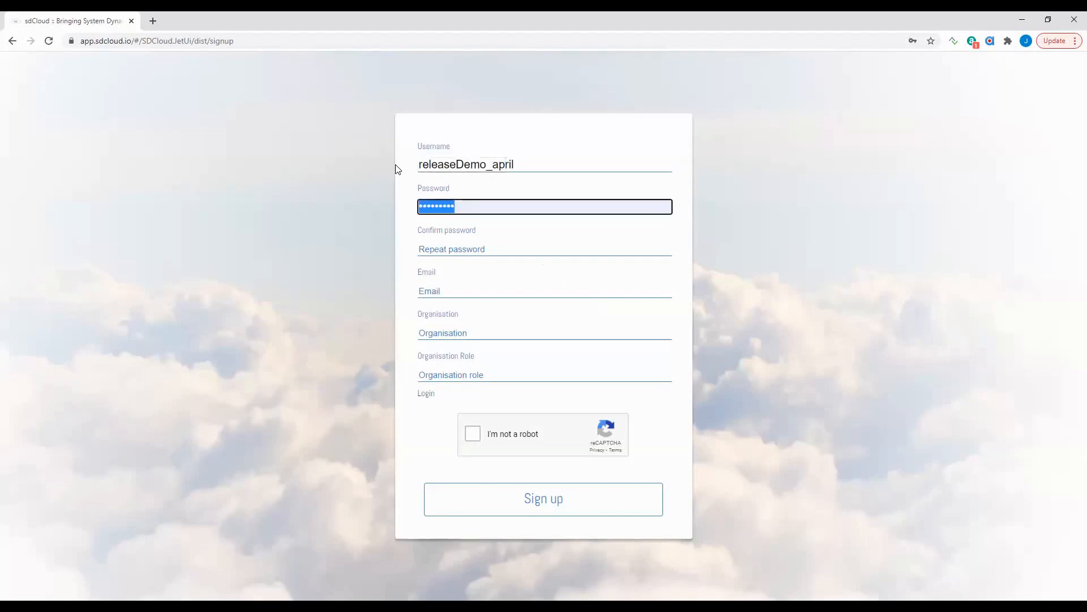
text(•••••••••)
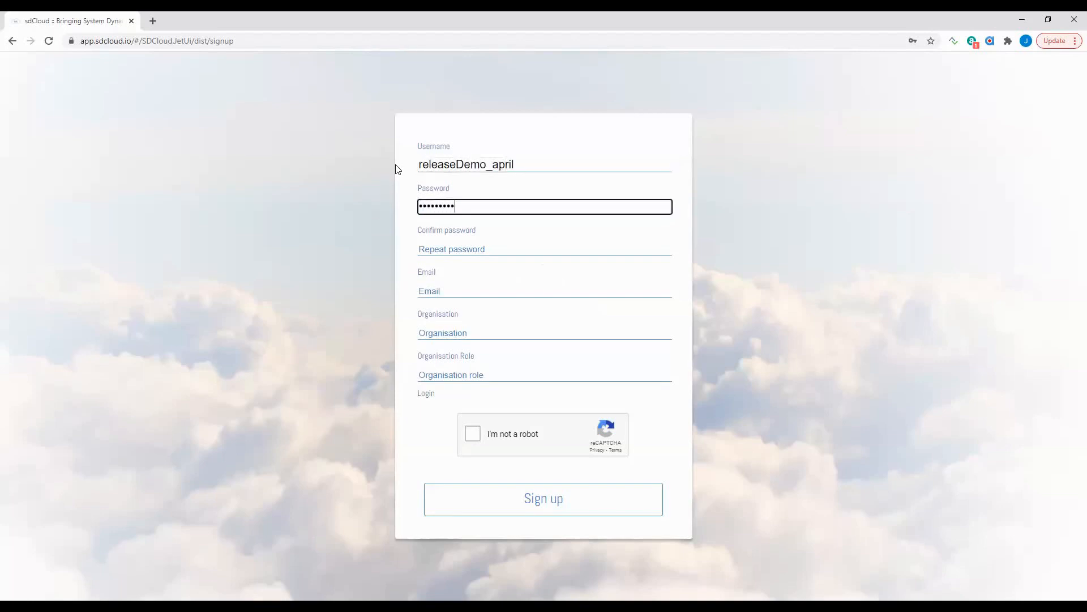
key(Tab)
text(•••••••••)
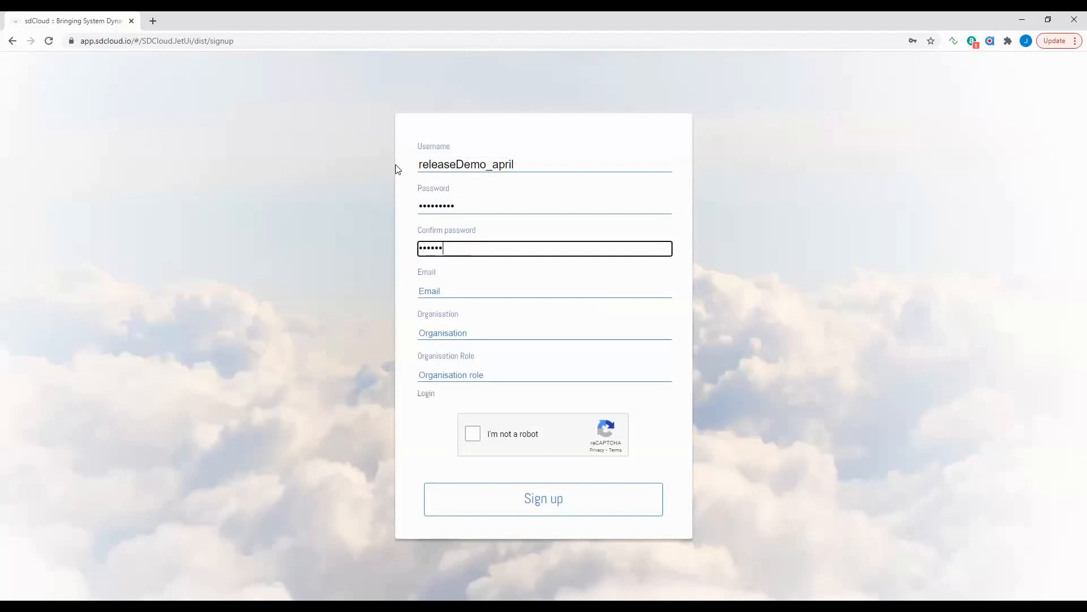
key(Tab)
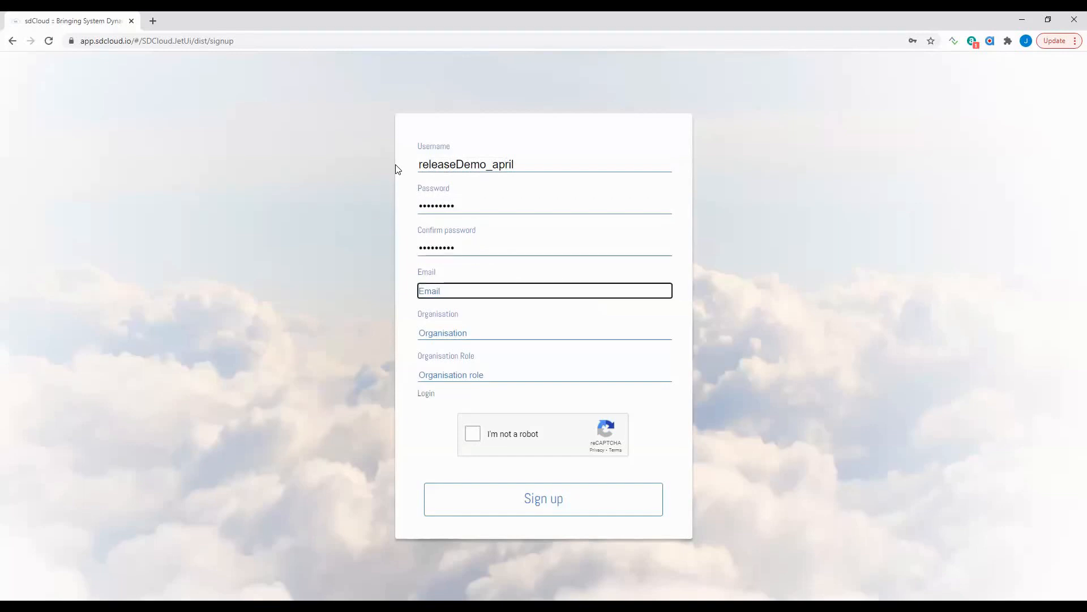
text(user)
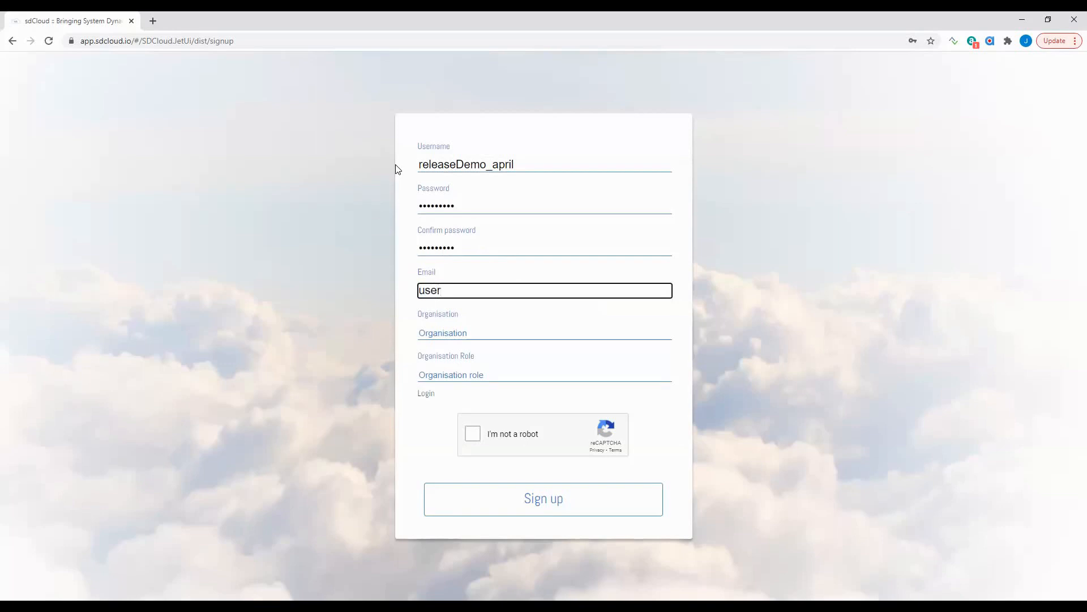
text(@server.com)
- Enter organisation sdCloud and role 'my role', pass the reCAPTCHA, and submit the registration
key(Tab)
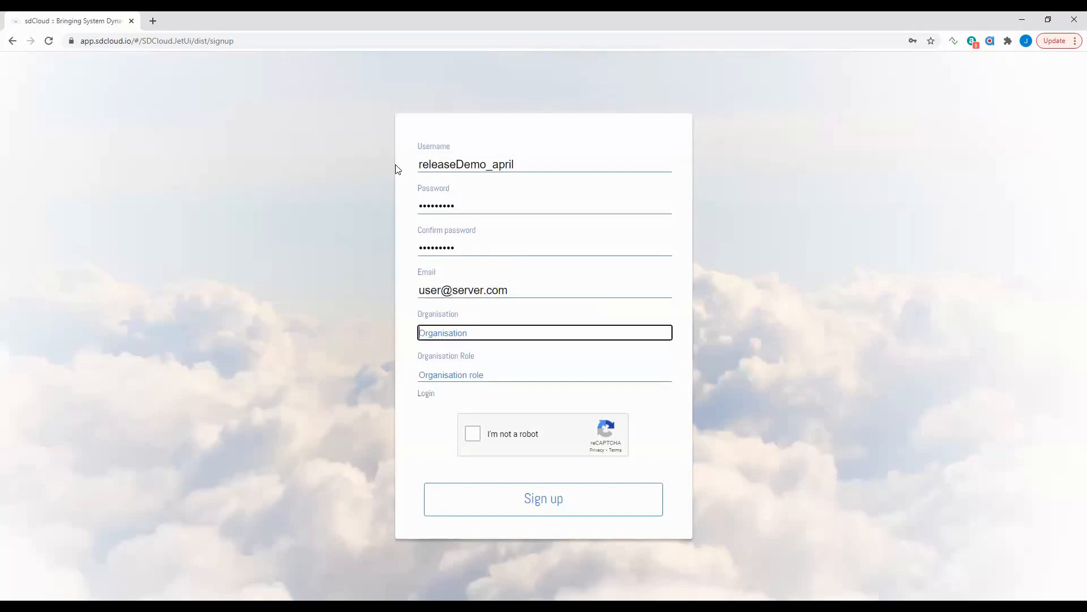
text(sdCloud)
key(Tab)
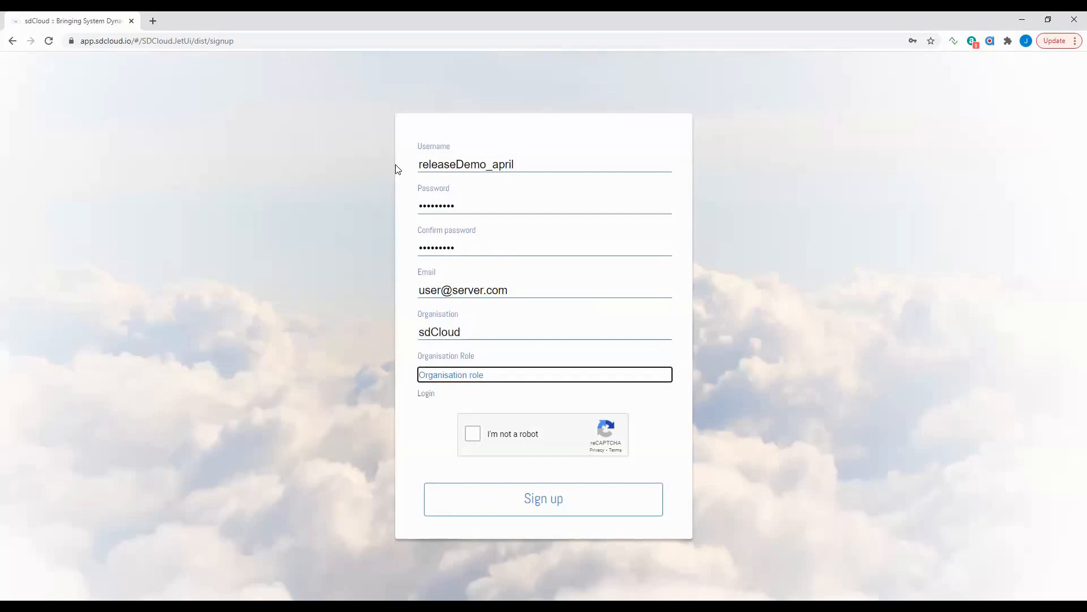
text(my role)
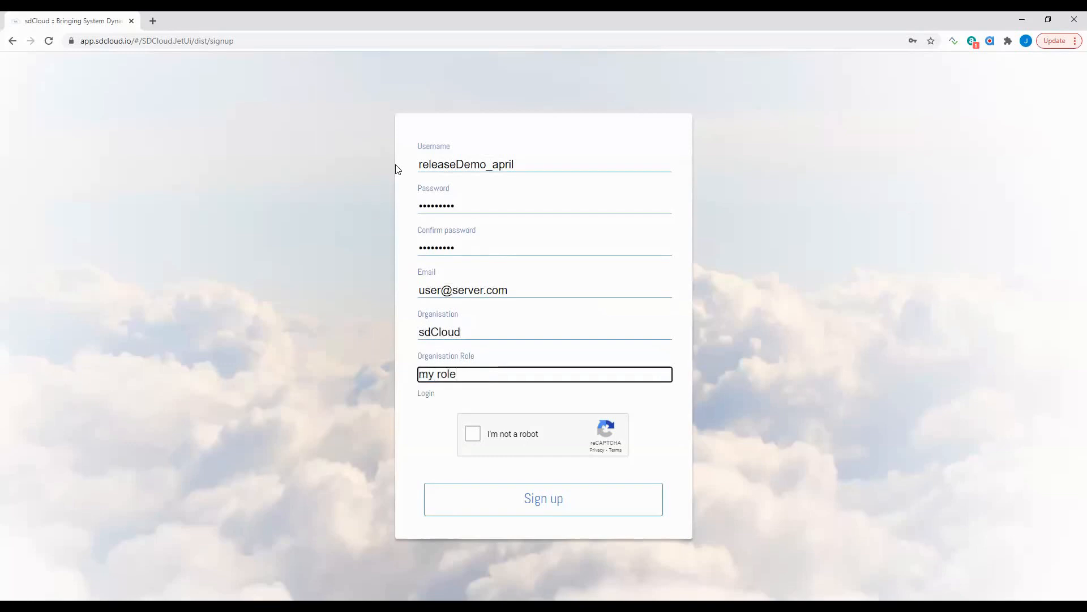
click(474, 437)
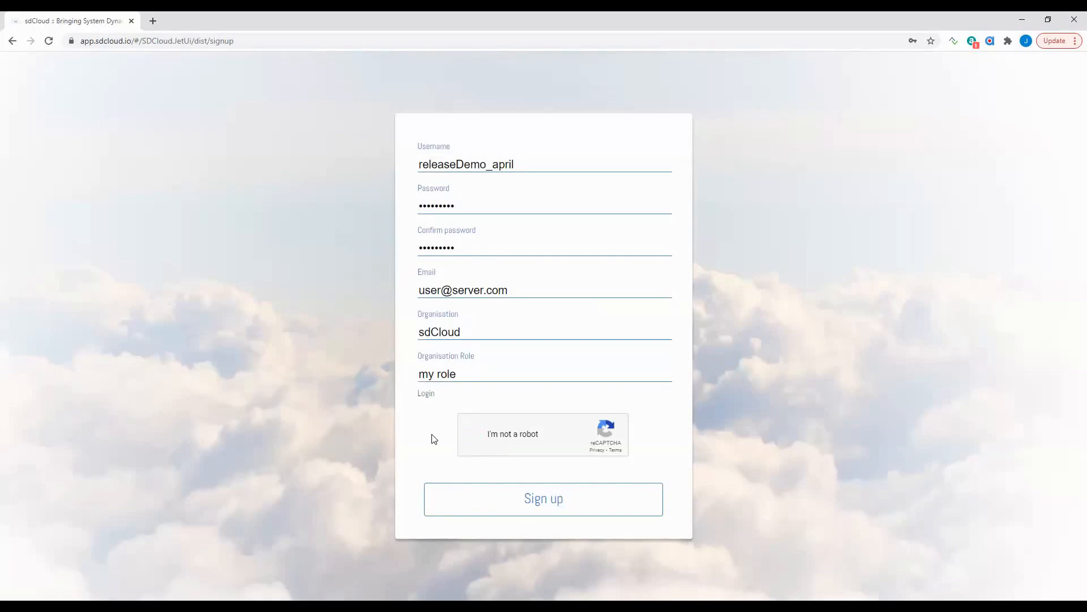
click(556, 497)
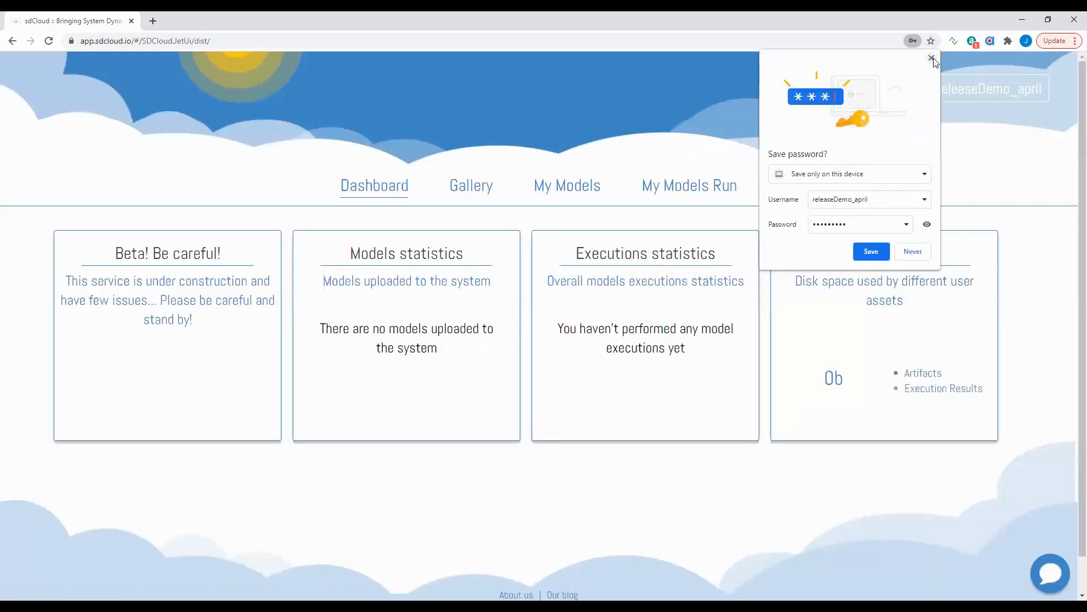
- Dismiss the save-password prompt and browse My Models and My Models Run, ending on My Models
click(702, 217)
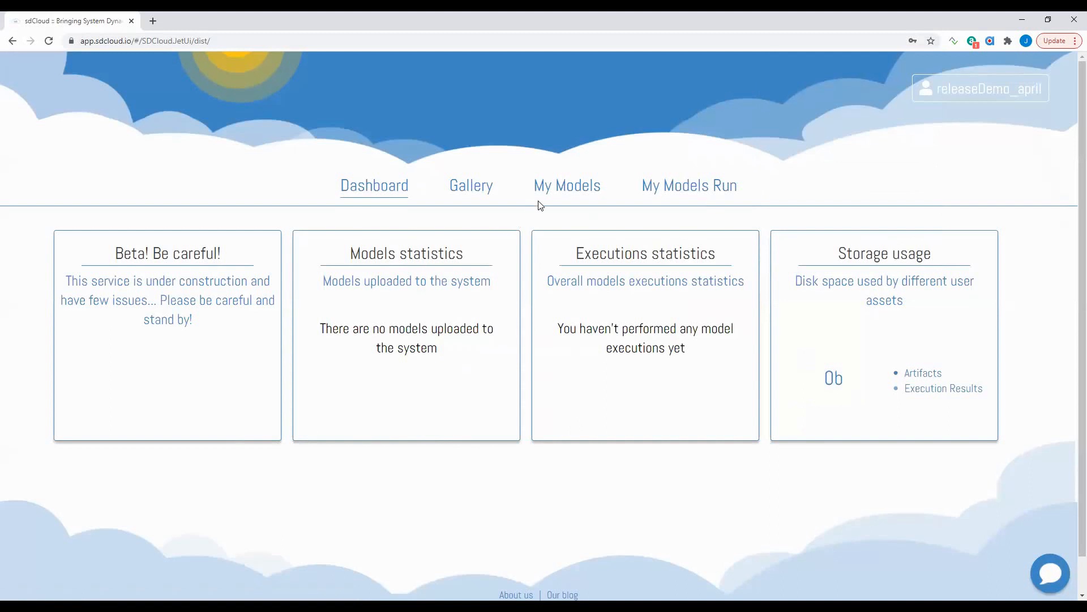
click(564, 191)
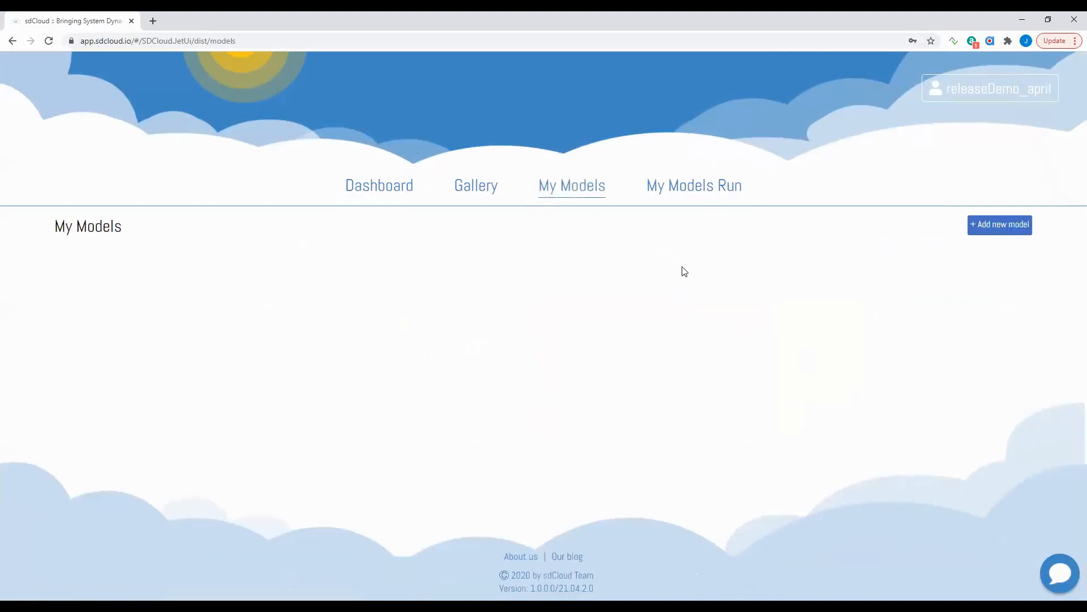
click(719, 191)
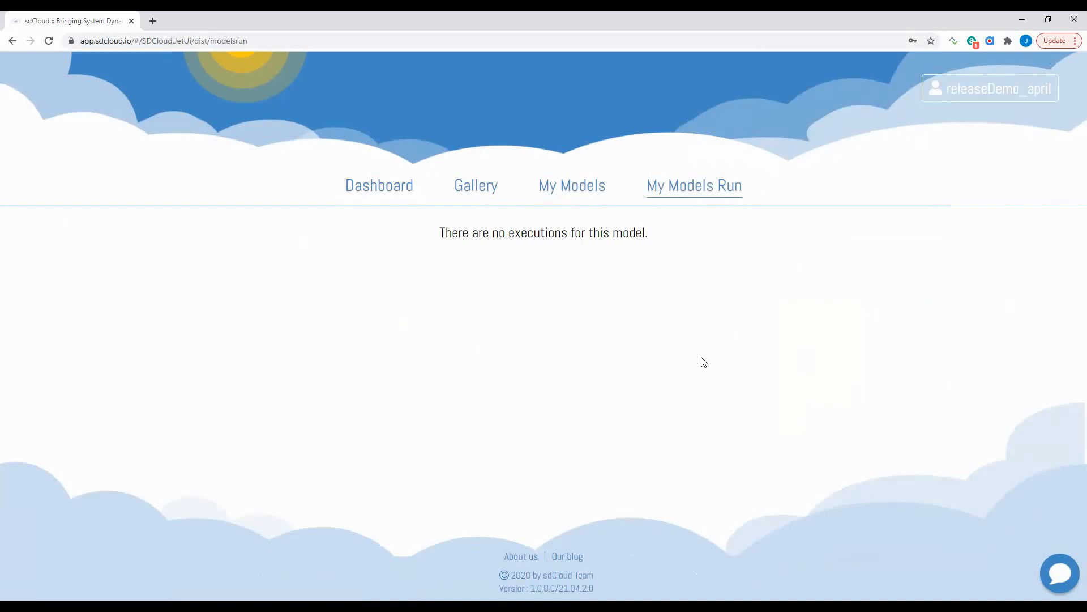
click(558, 187)
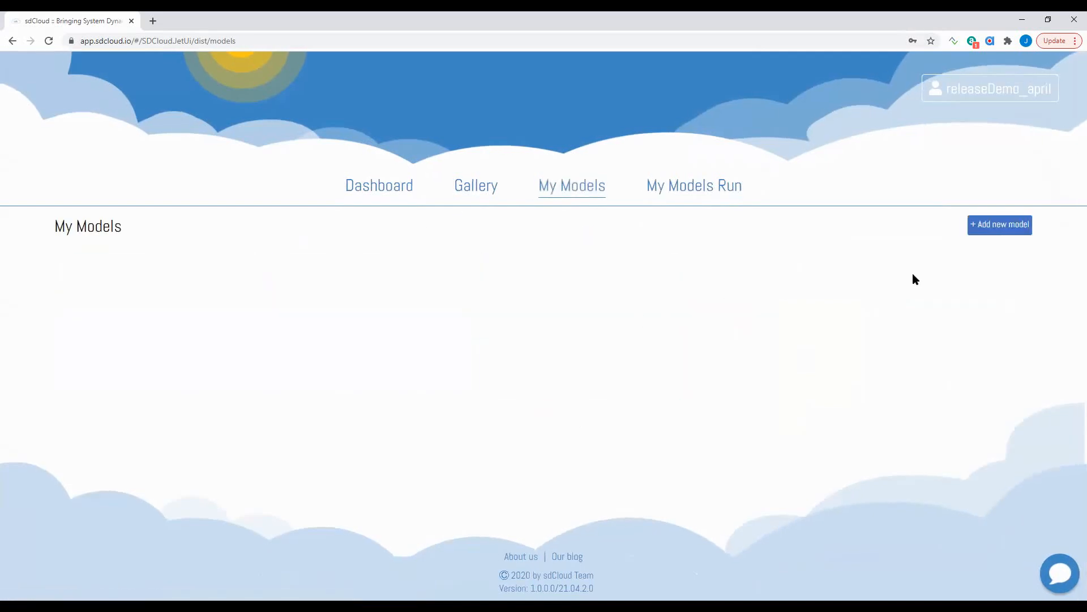
- Start a new model named 'Teacup model' with description 'Simple SD model' and continue to Source
click(1007, 225)
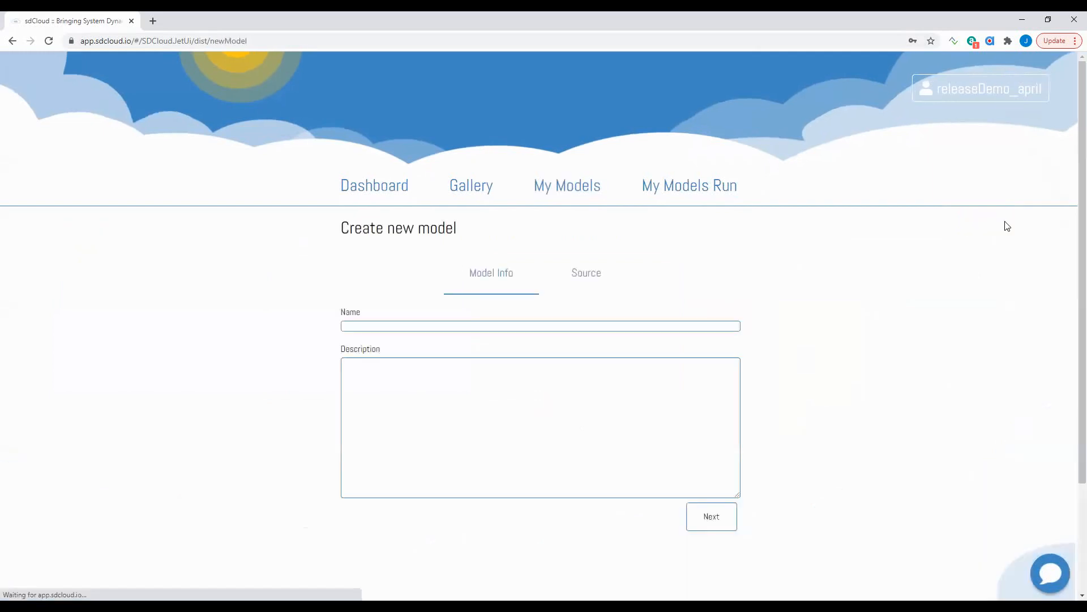
click(437, 321)
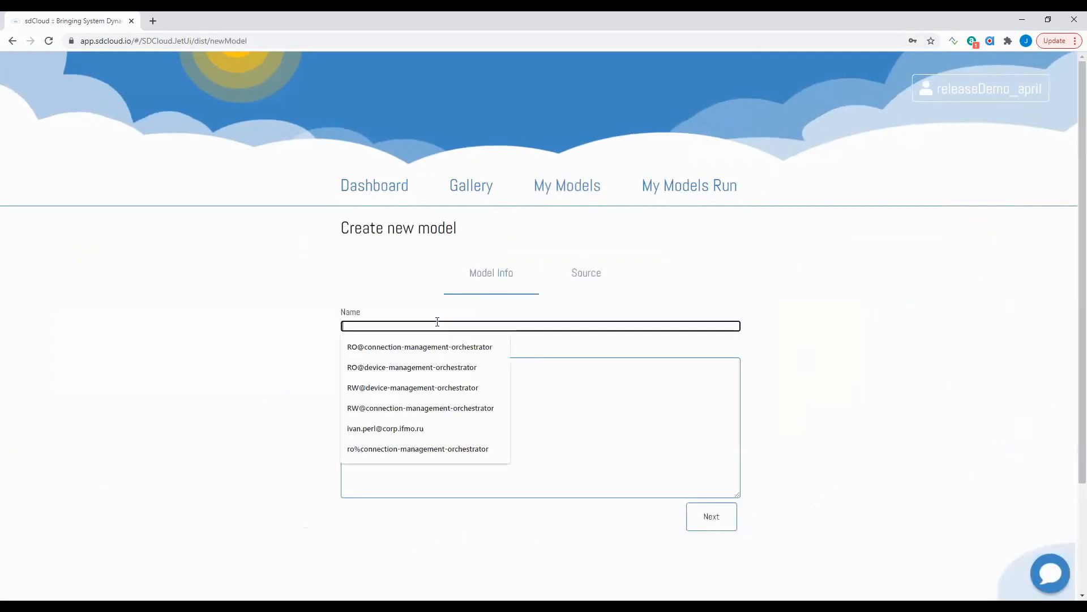
text(T)
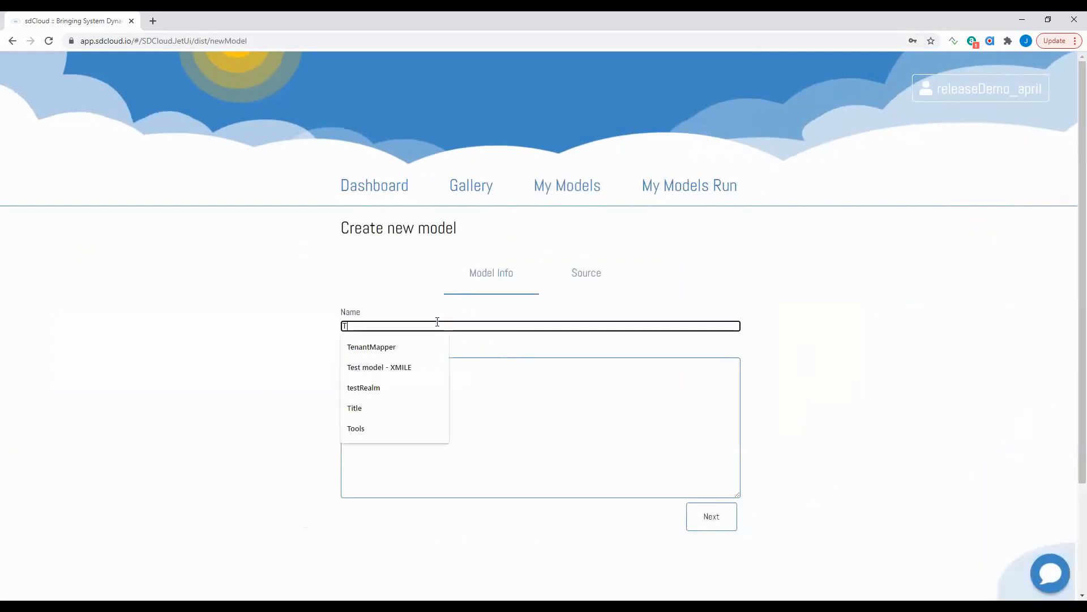
text(eacup)
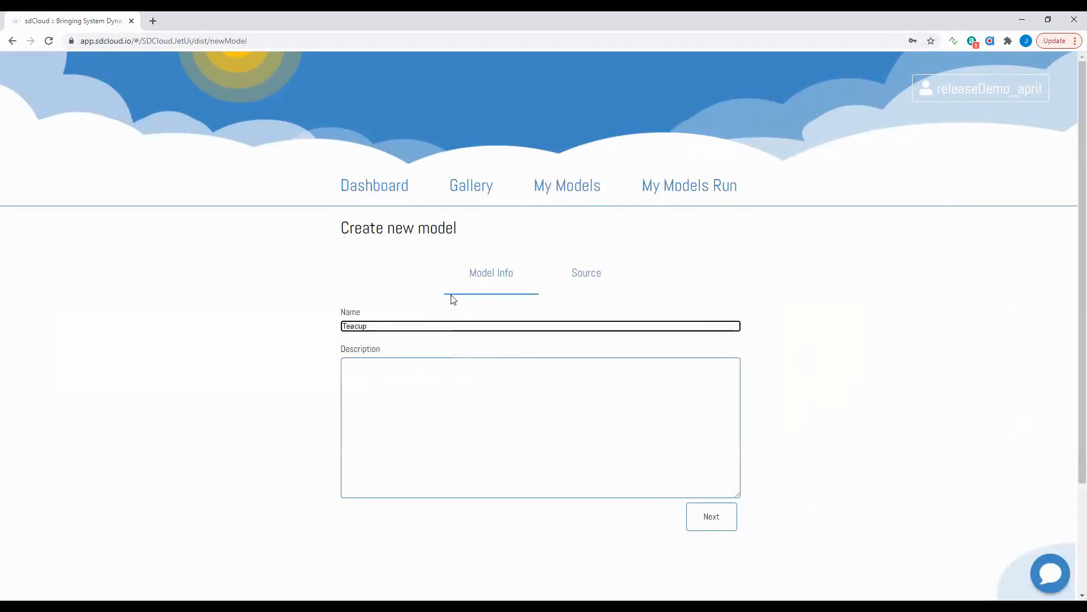
key(Tab)
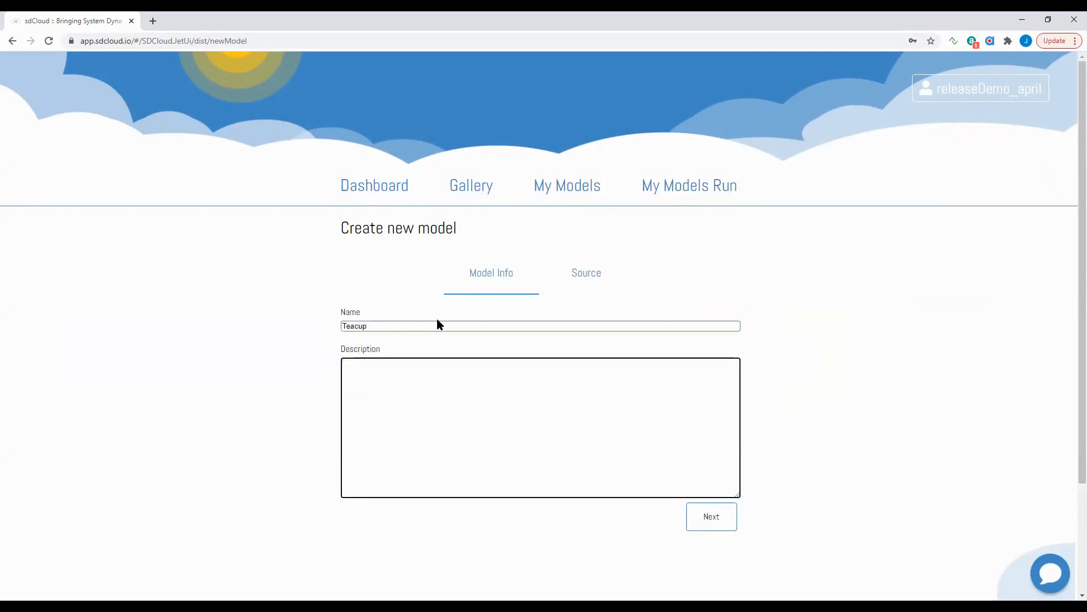
click(436, 324)
text(model)
key(Tab)
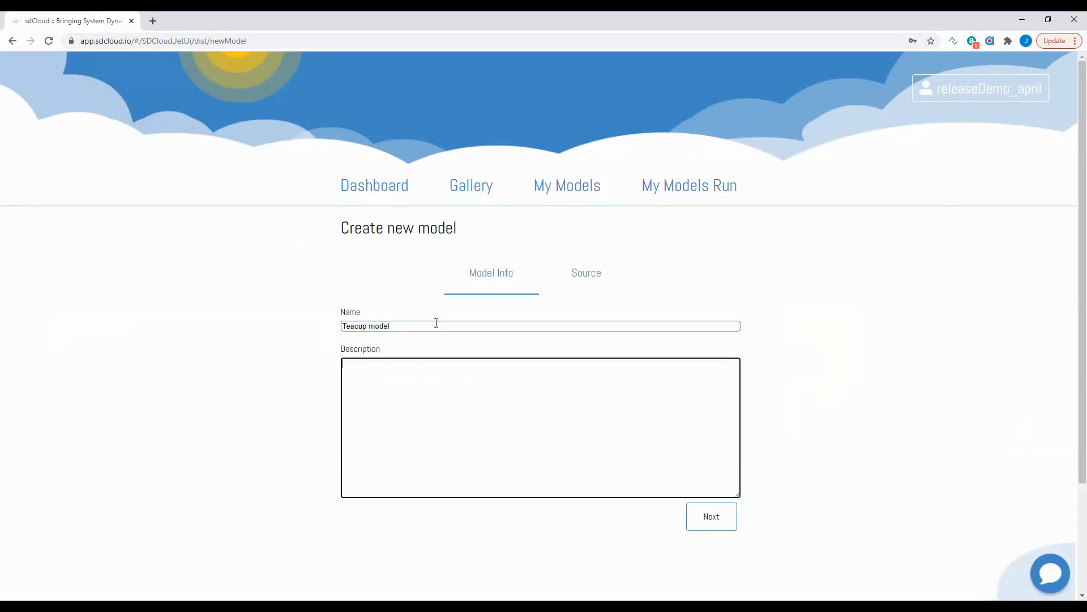
text(S)
key(BackSpace)
text(Simple SD )
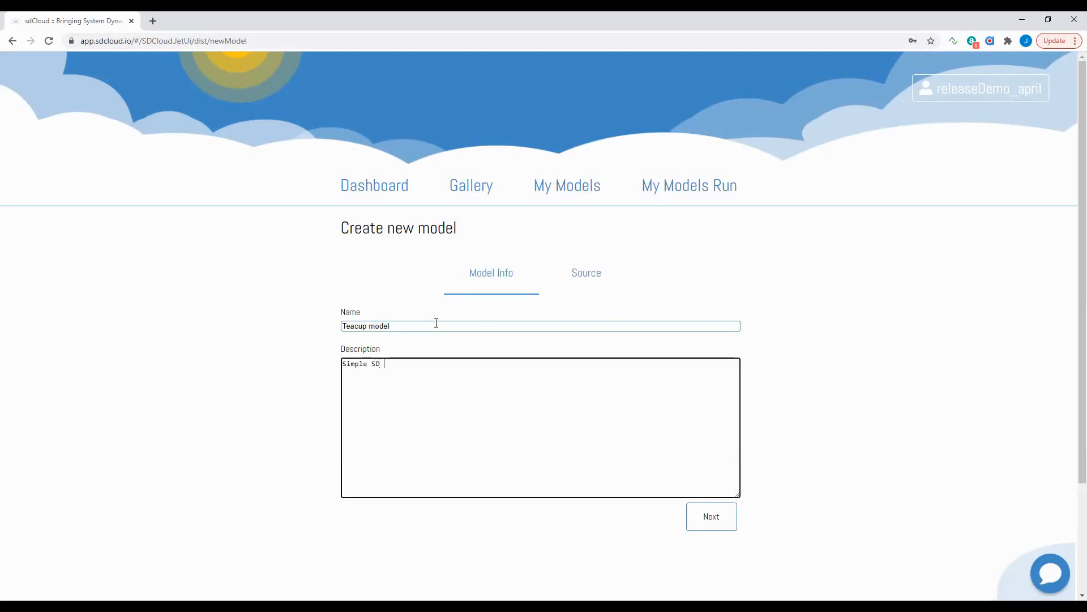
text(model)
click(708, 520)
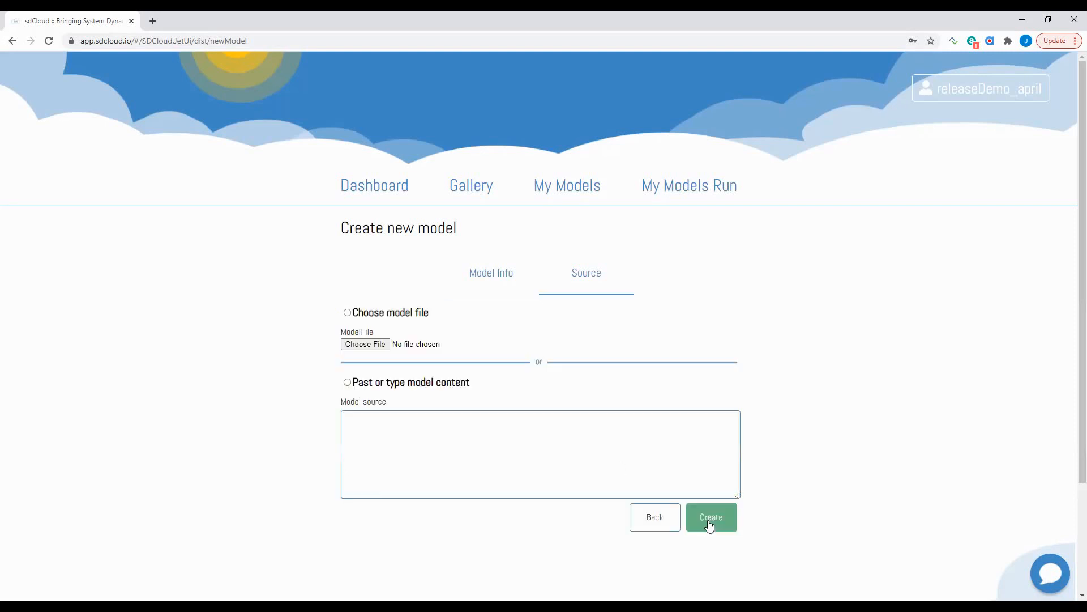
- Upload teacup.xmile as the model file and create the Teacup model
click(347, 313)
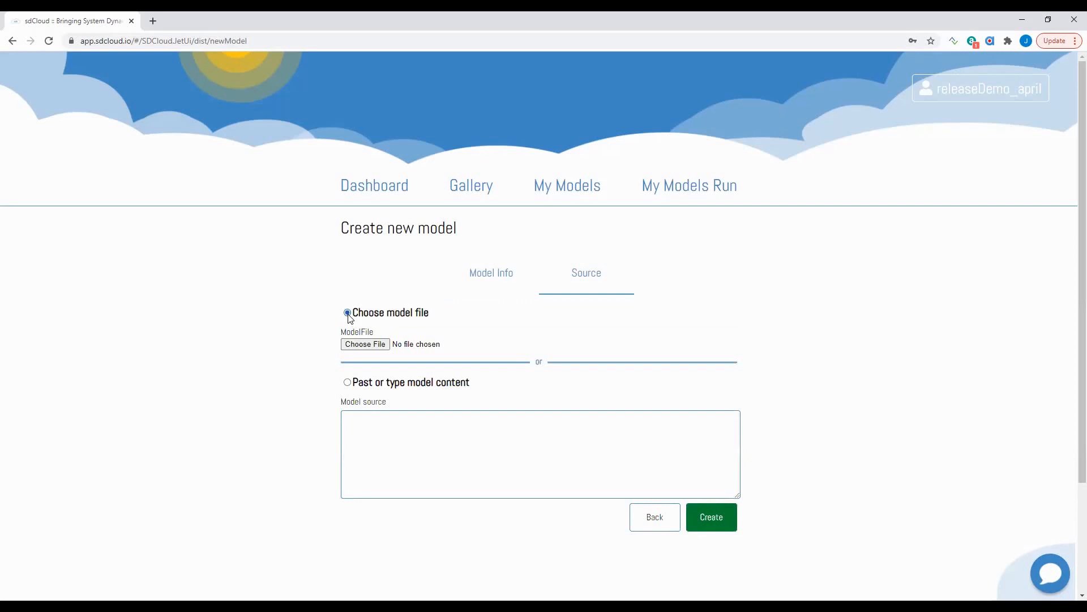
click(365, 345)
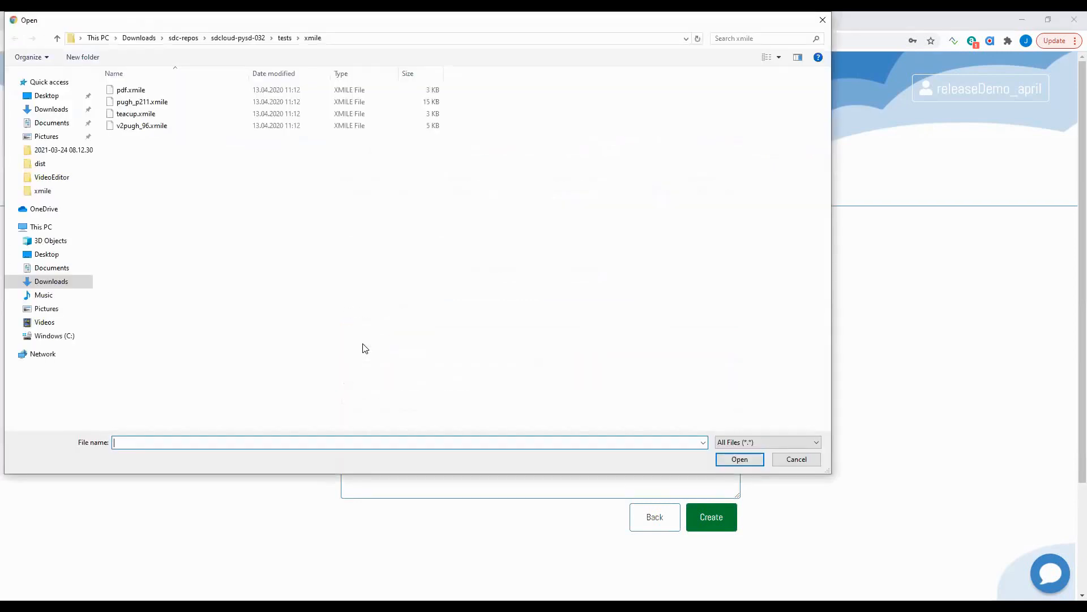
click(146, 115)
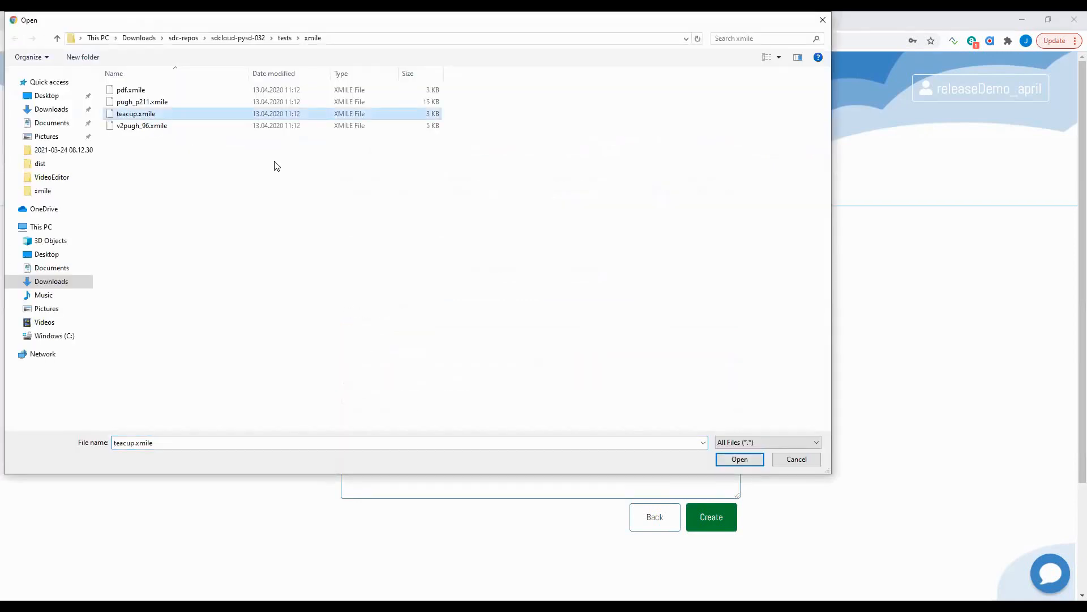
click(740, 458)
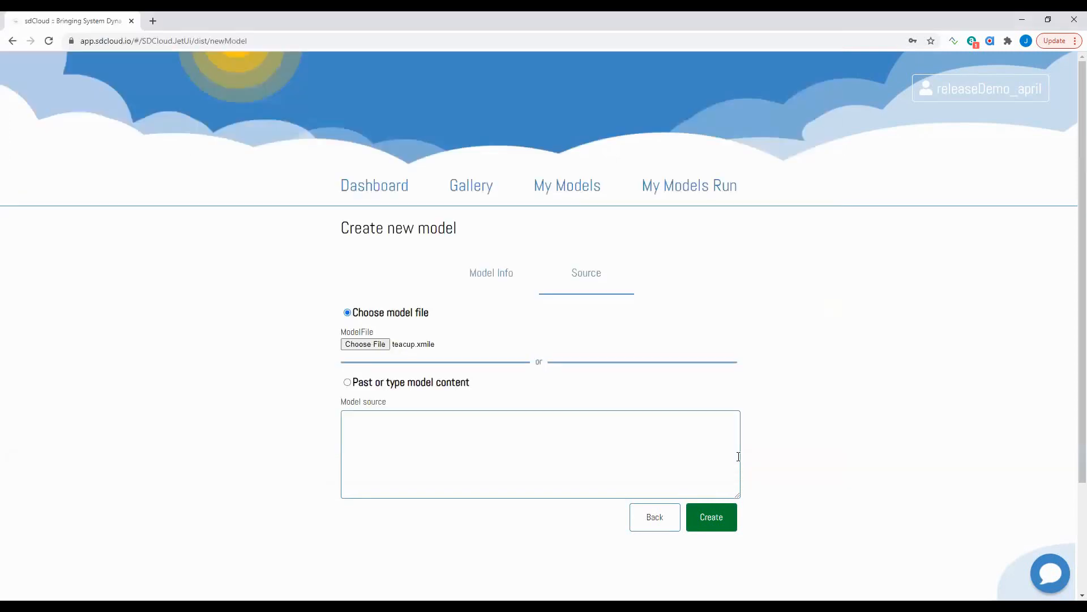
click(732, 519)
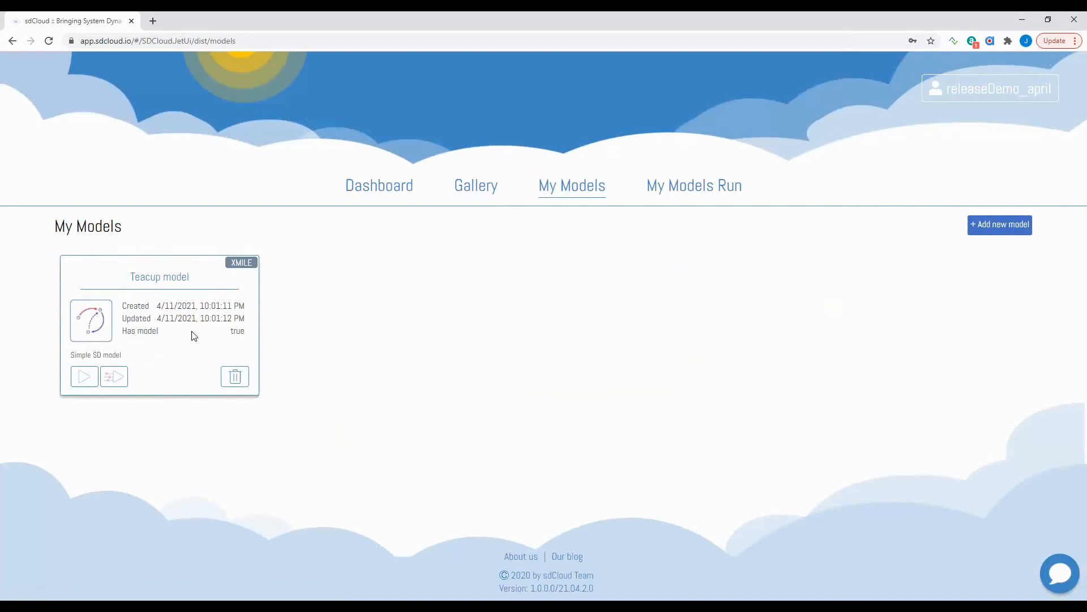
- Review the Teacup model card's creation date and description
drag(158, 305, 213, 323)
drag(67, 355, 147, 355)
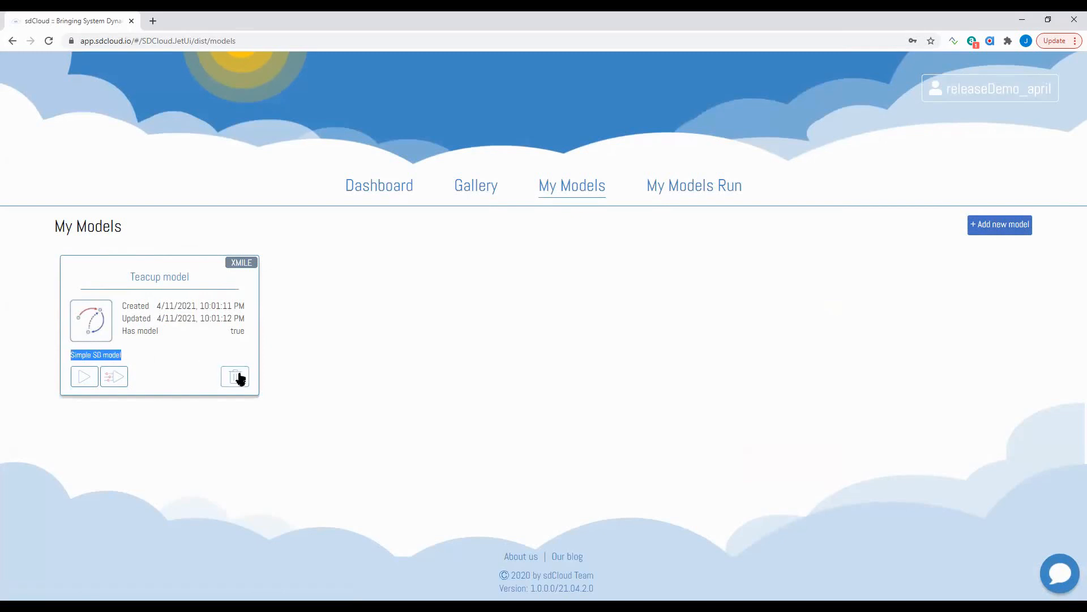
click(142, 347)
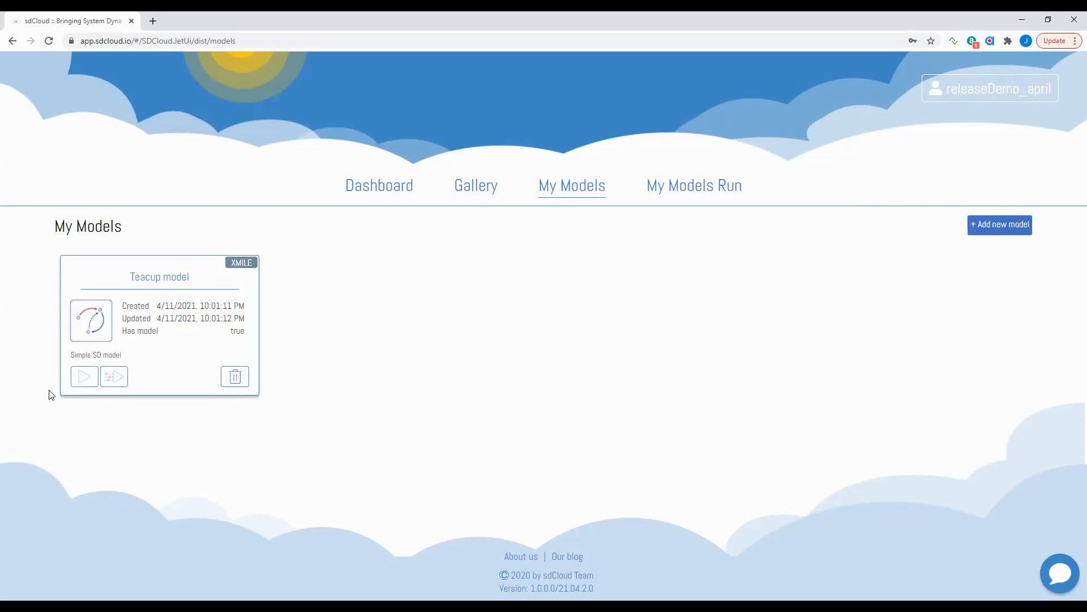
- Run Teacup with default settings, confirm execution 1020 succeeded, then open its custom run page
click(84, 381)
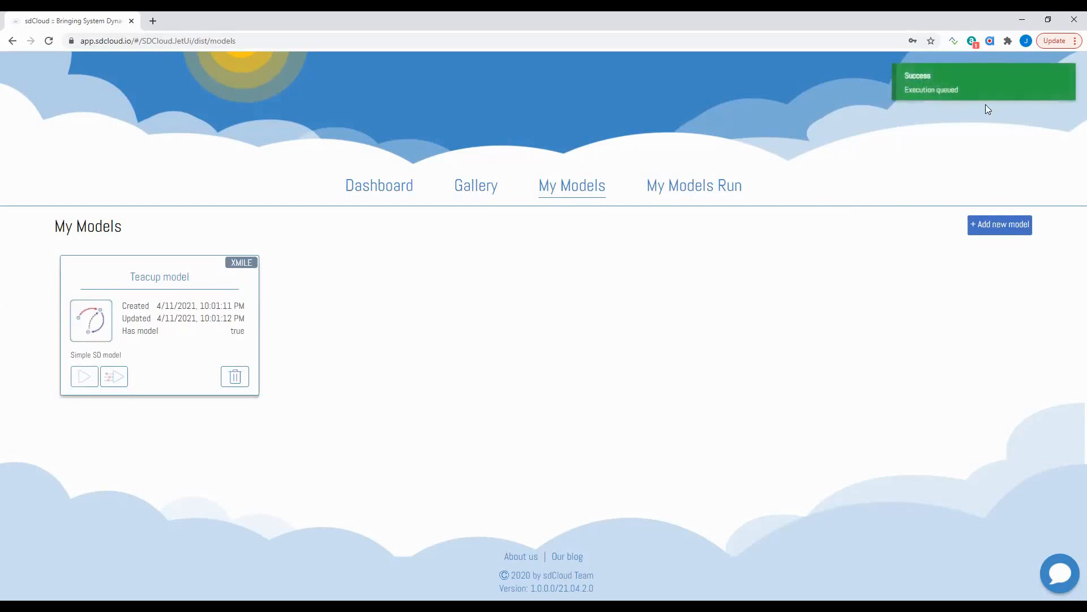
click(712, 193)
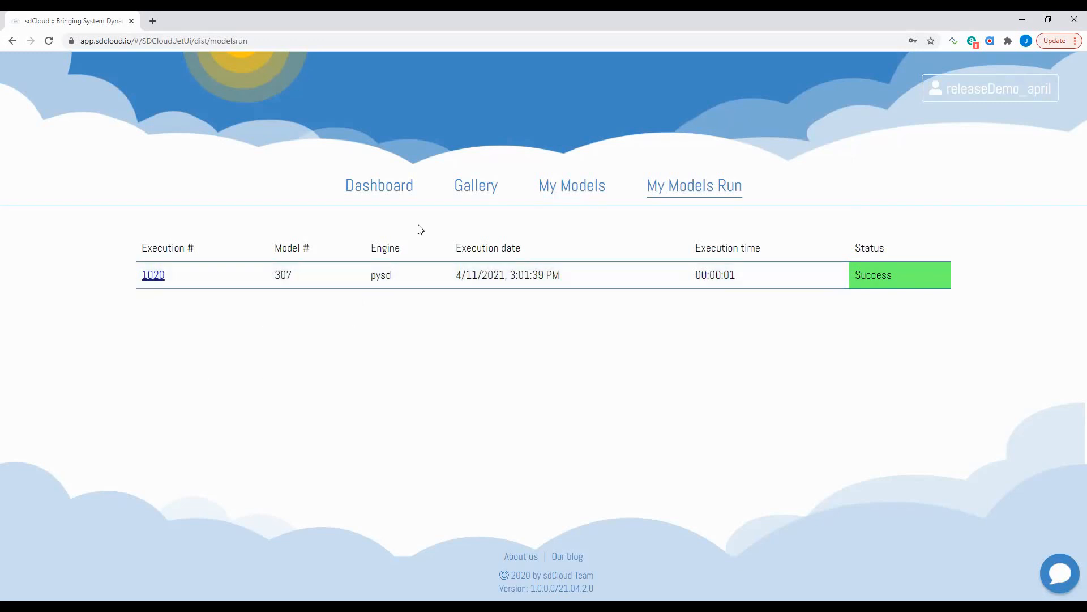
click(593, 197)
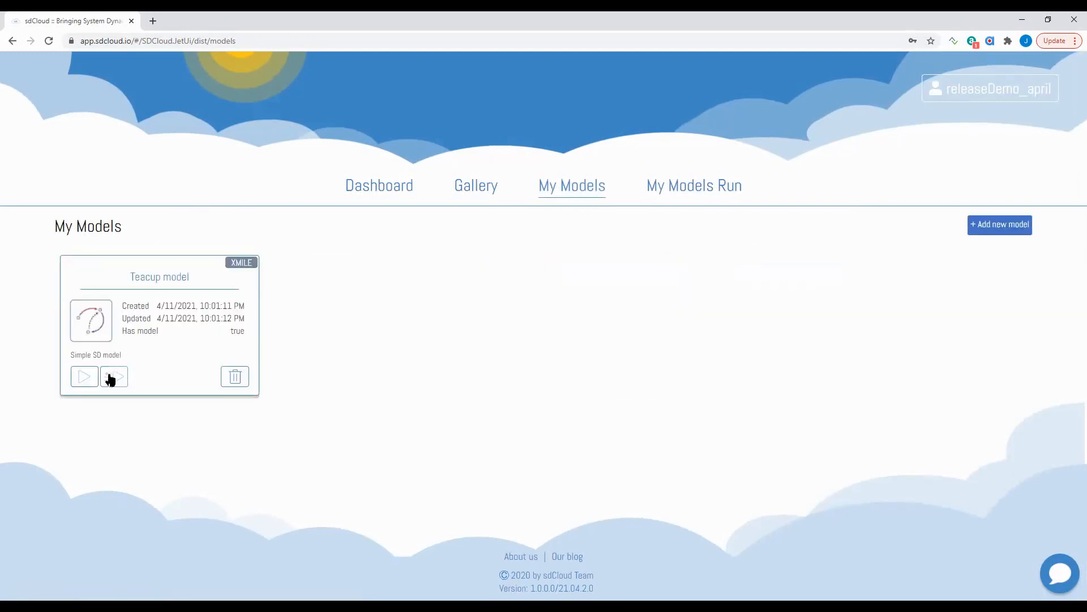
click(111, 379)
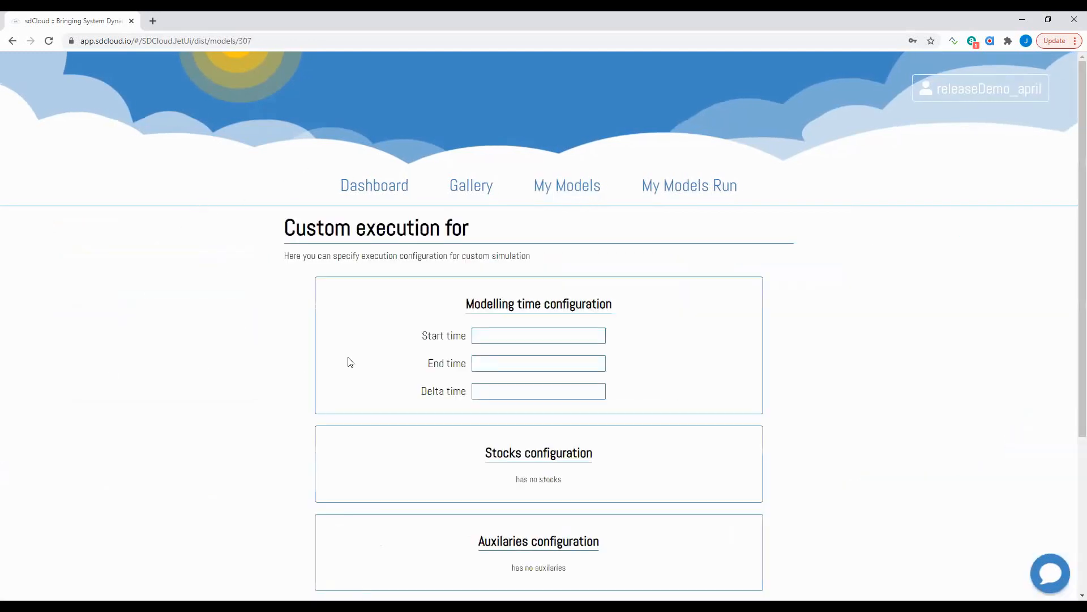
- Launch a custom run with start time 10, end time 50, delta time 0.05 and Cuptemp 300
scroll(663, 453, down, 3)
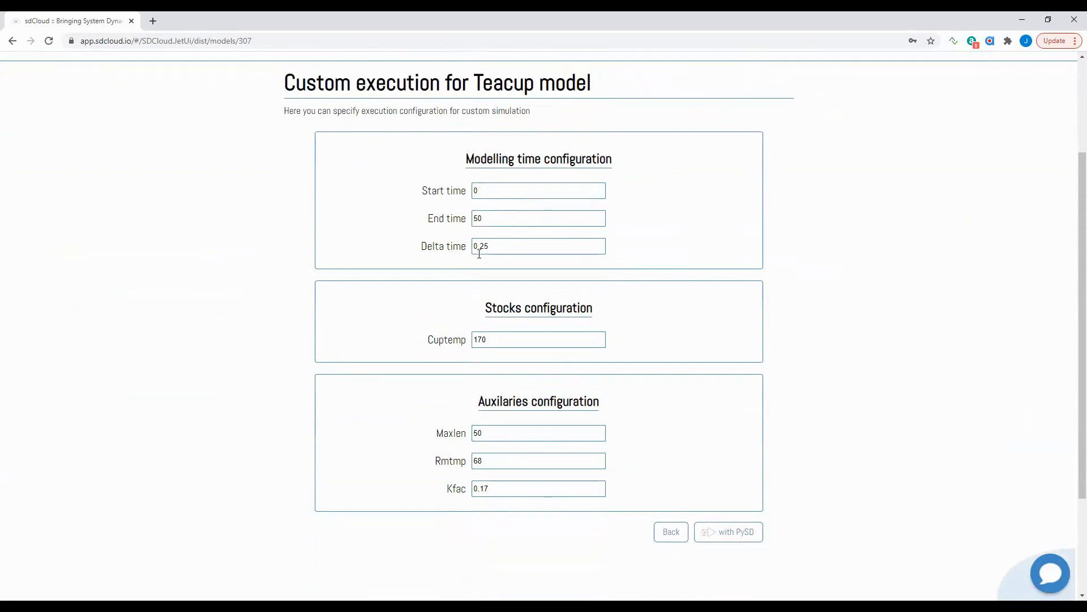
click(488, 194)
click(489, 216)
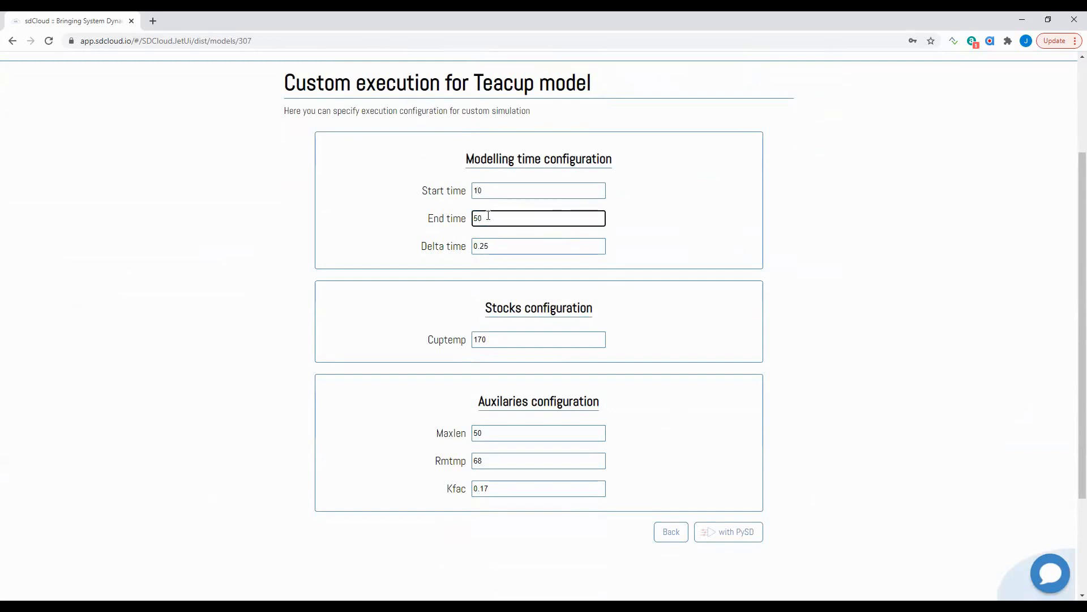
click(496, 244)
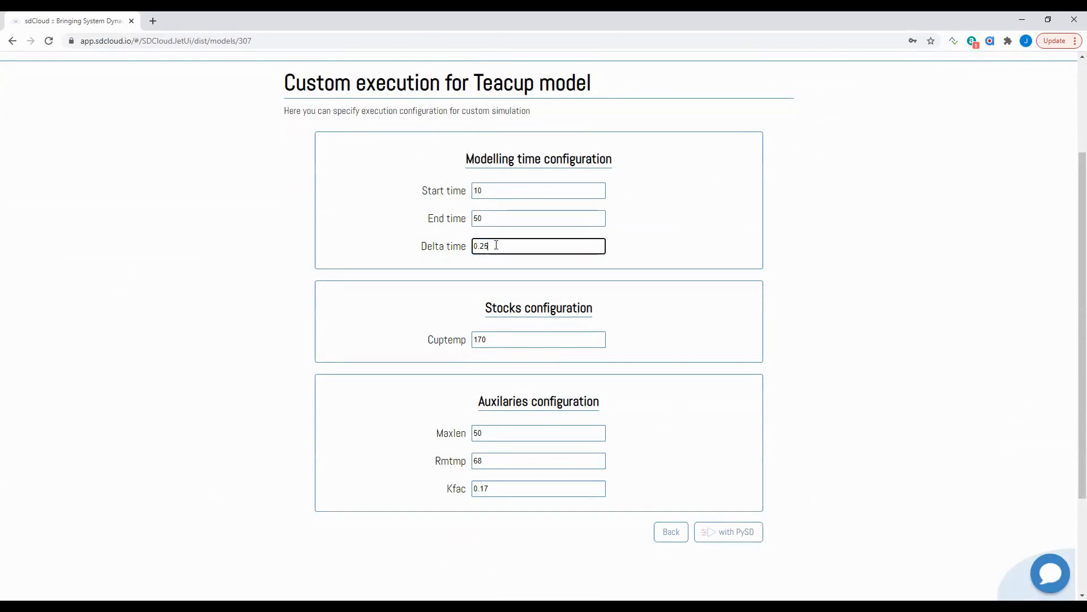
key(Left)
key(BackSpace)
text(0)
drag(493, 340, 469, 345)
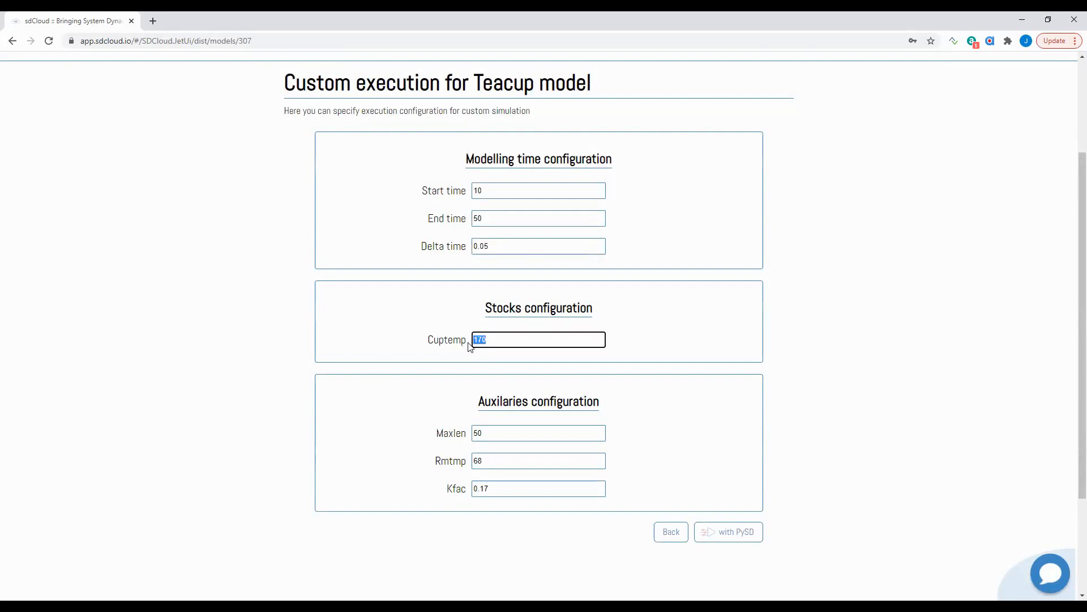
text(300)
drag(492, 462, 465, 462)
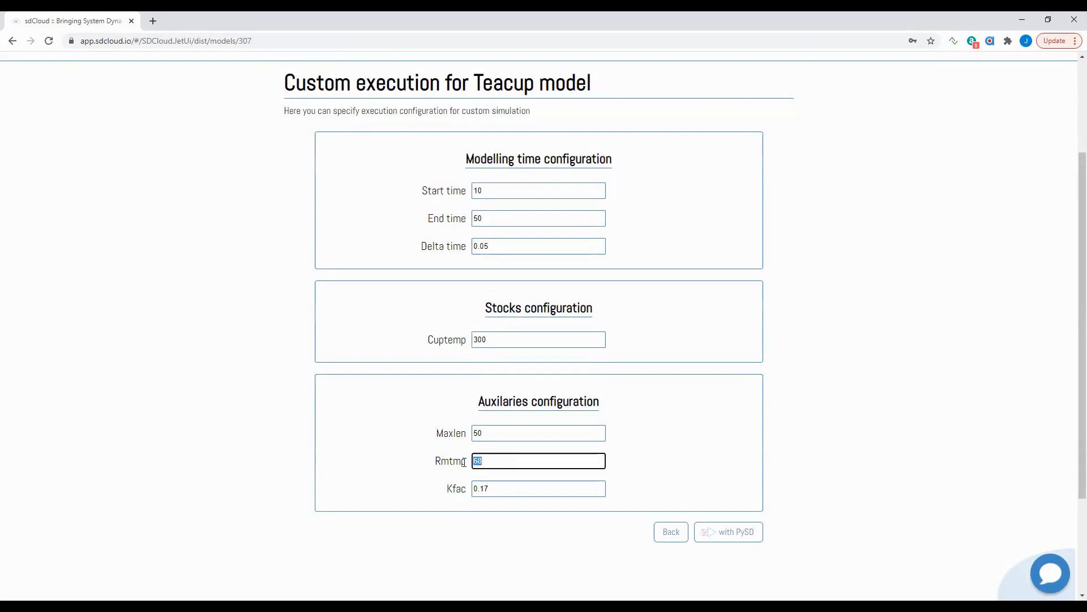
click(753, 537)
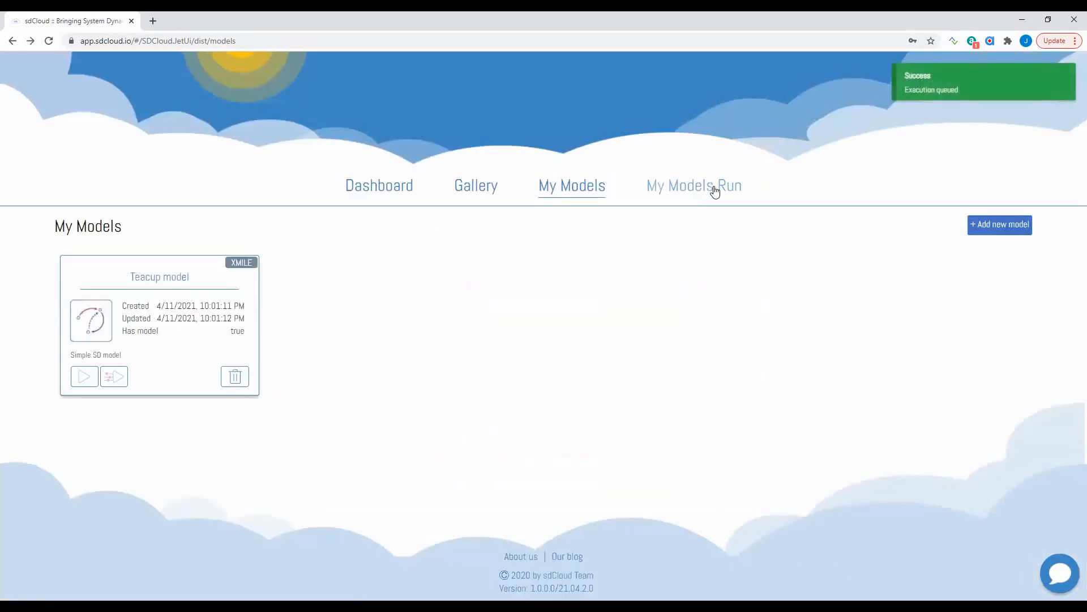
- Confirm custom run 1021 in the runs list and open execution 1020's details
click(716, 191)
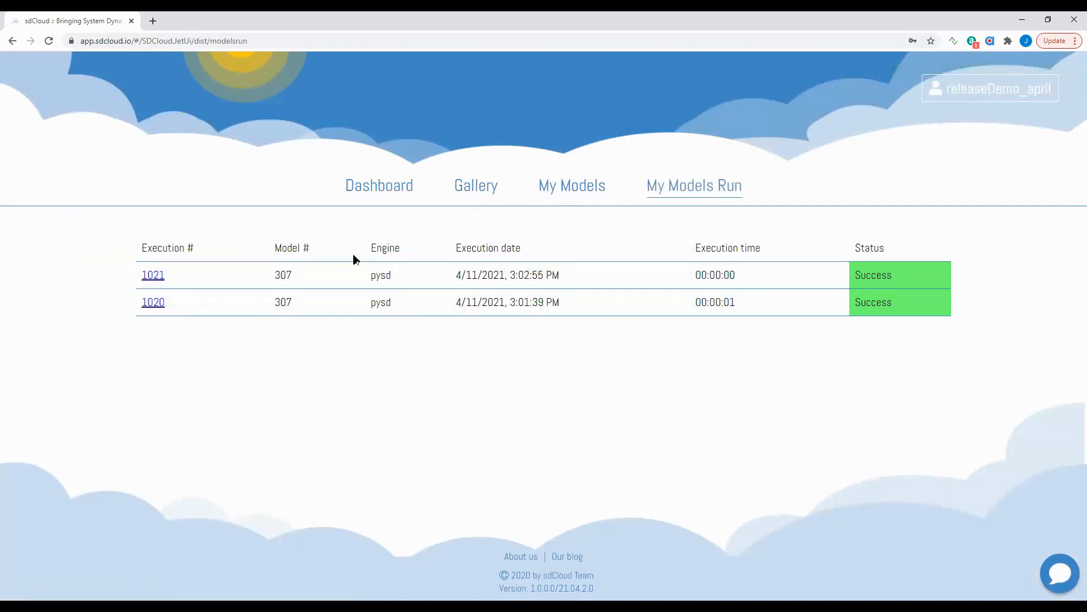
click(152, 303)
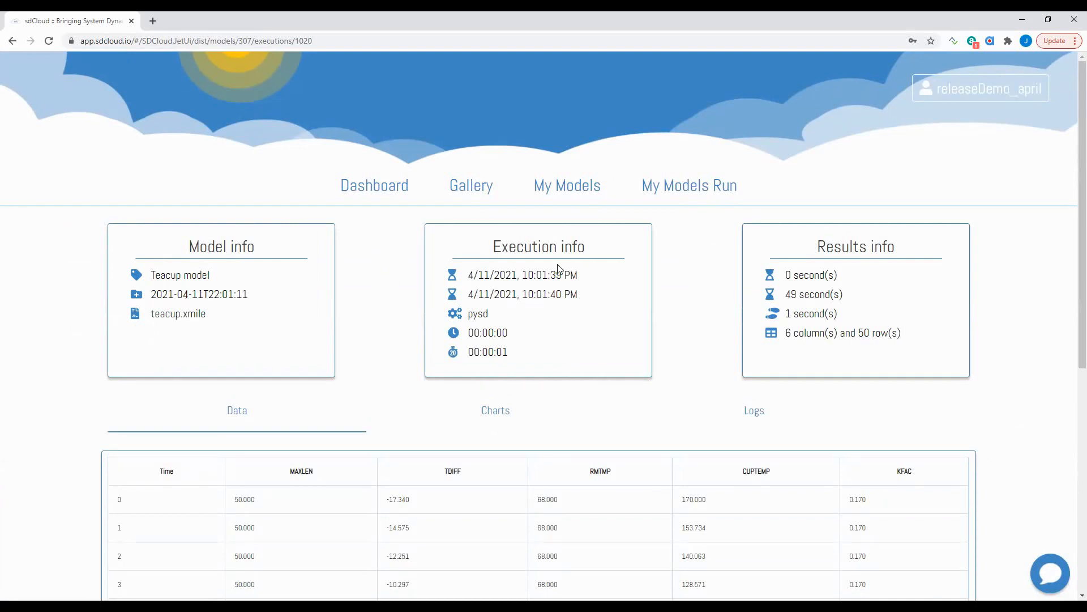
- Inspect execution 1020's info: start time 0, end time 49, 6 columns and 50 rows
drag(526, 274, 542, 293)
right_click(466, 309)
click(438, 336)
drag(787, 277, 847, 276)
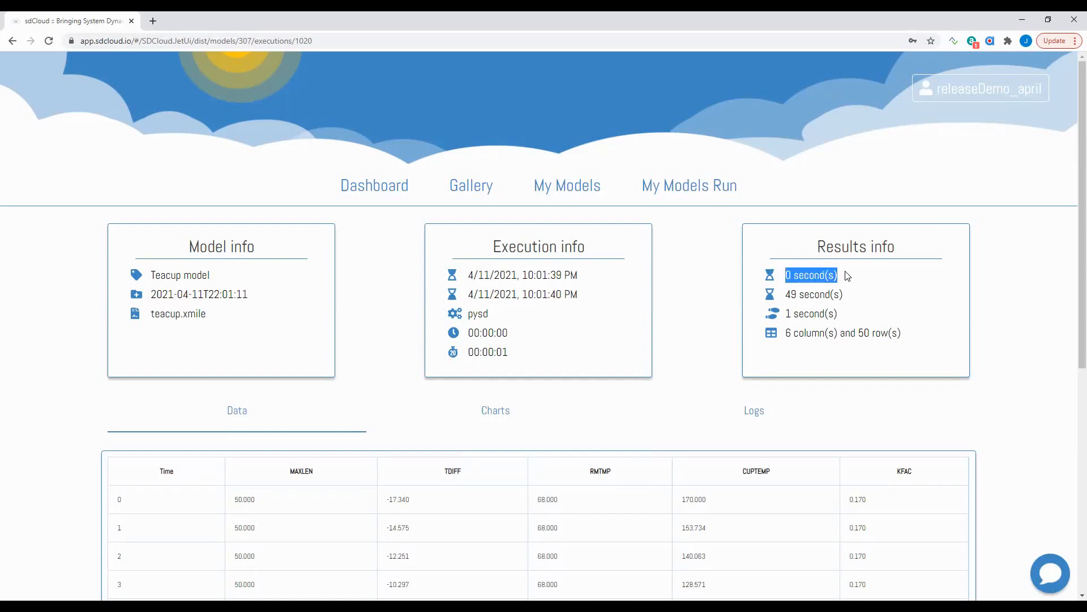
double_click(791, 294)
triple_click(812, 291)
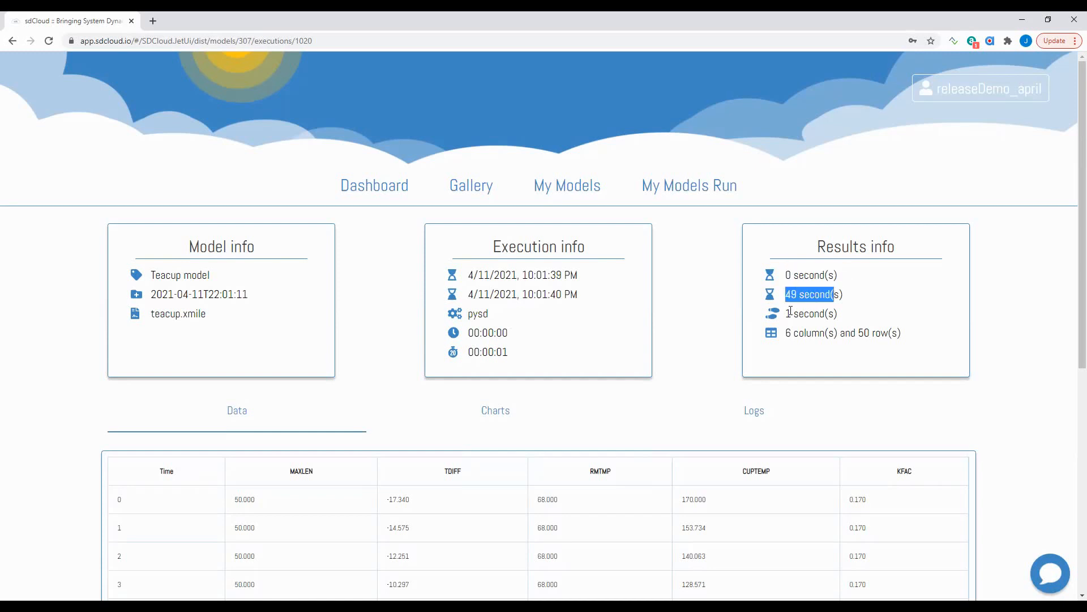
click(795, 330)
triple_click(914, 334)
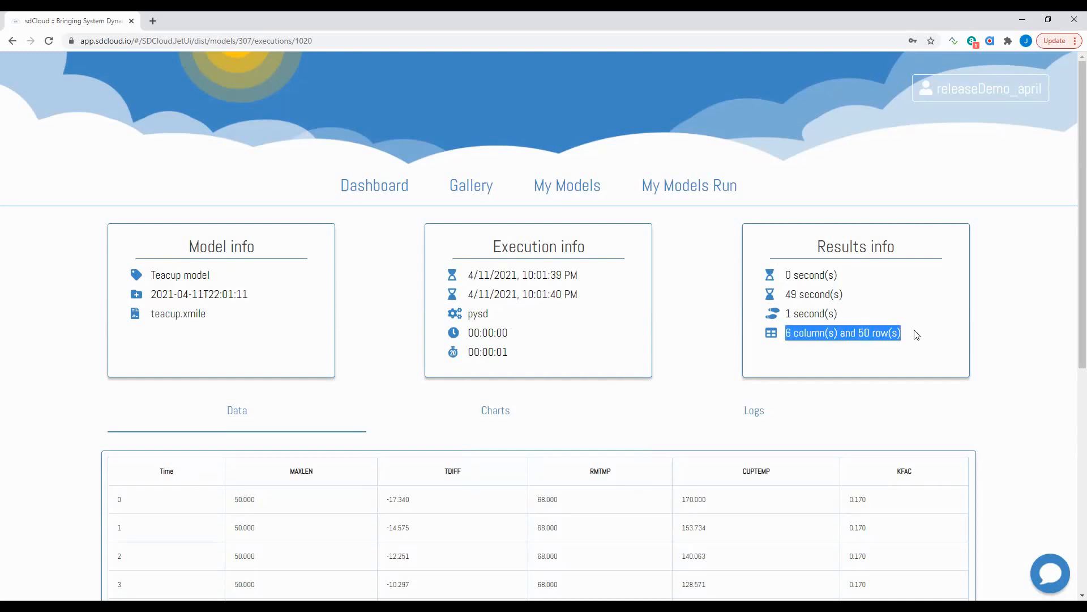
- Set the data table to show 50 rows per page
scroll(917, 337, down, 5)
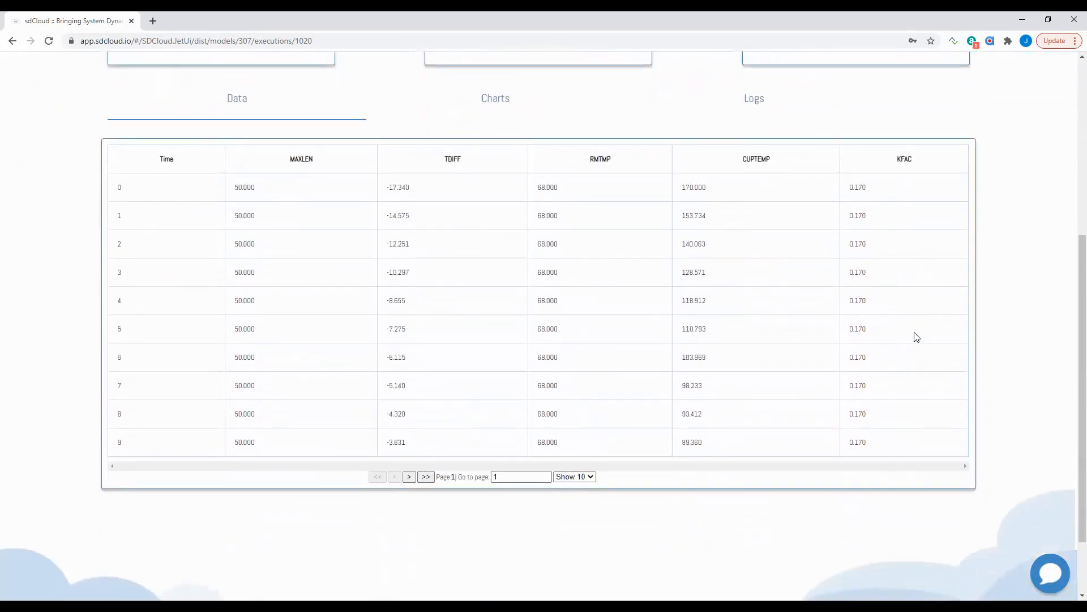
click(589, 477)
click(571, 524)
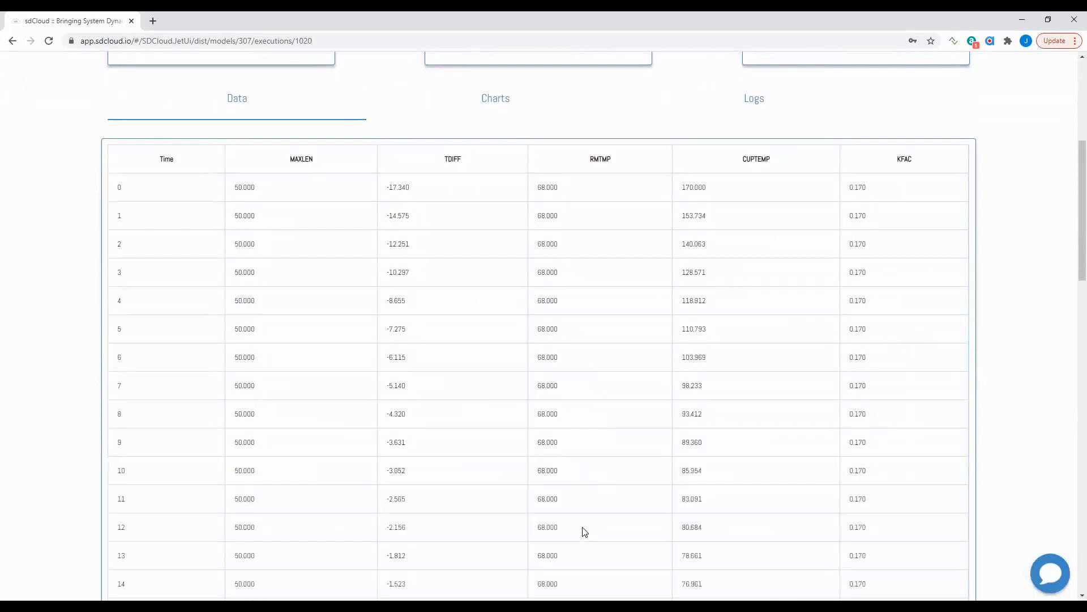
scroll(585, 530, down, 8)
scroll(583, 528, down, 12)
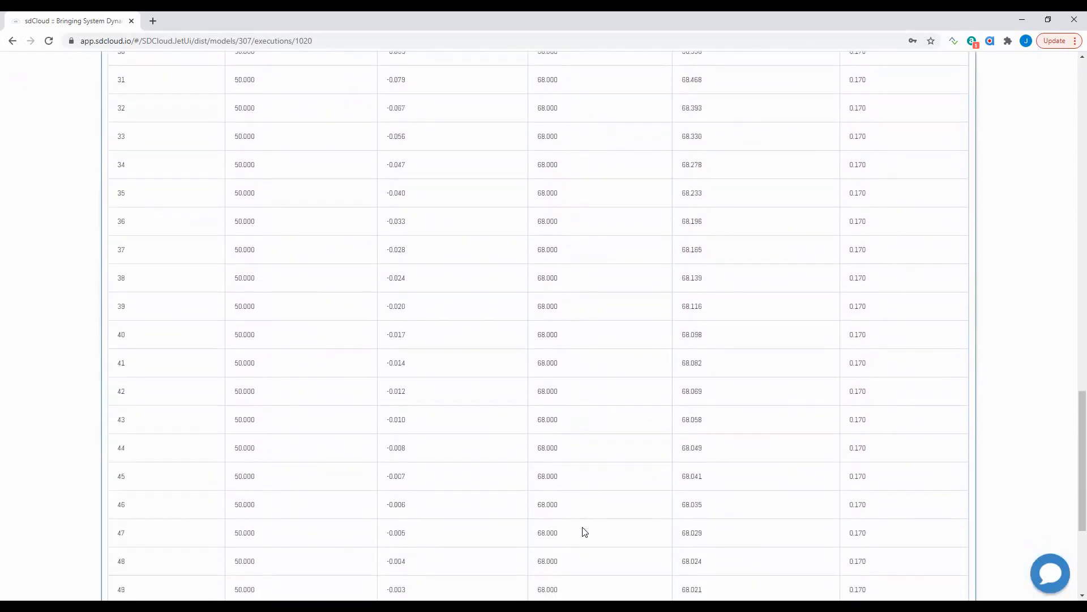
scroll(584, 530, up, 20)
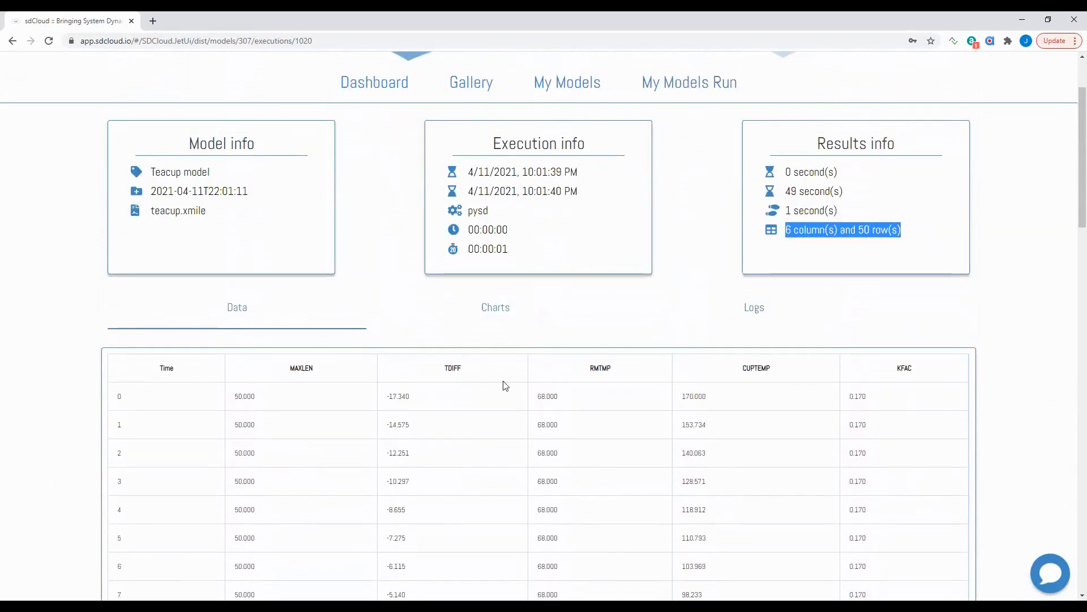
- View execution 1020 as a chart, check the Logs, and return to the chart
click(494, 312)
scroll(495, 312, down, 2)
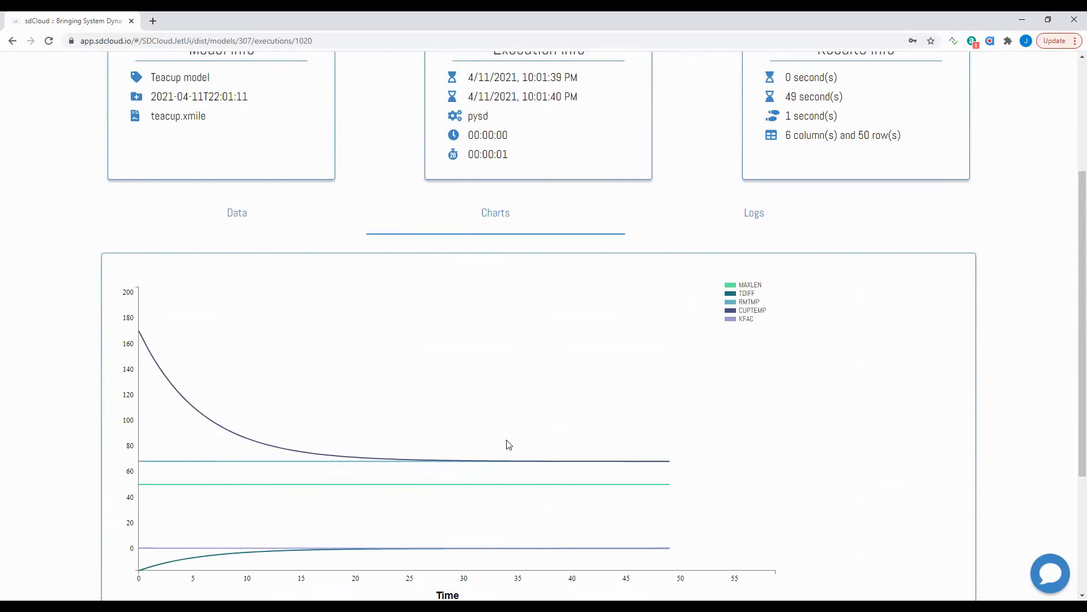
click(757, 220)
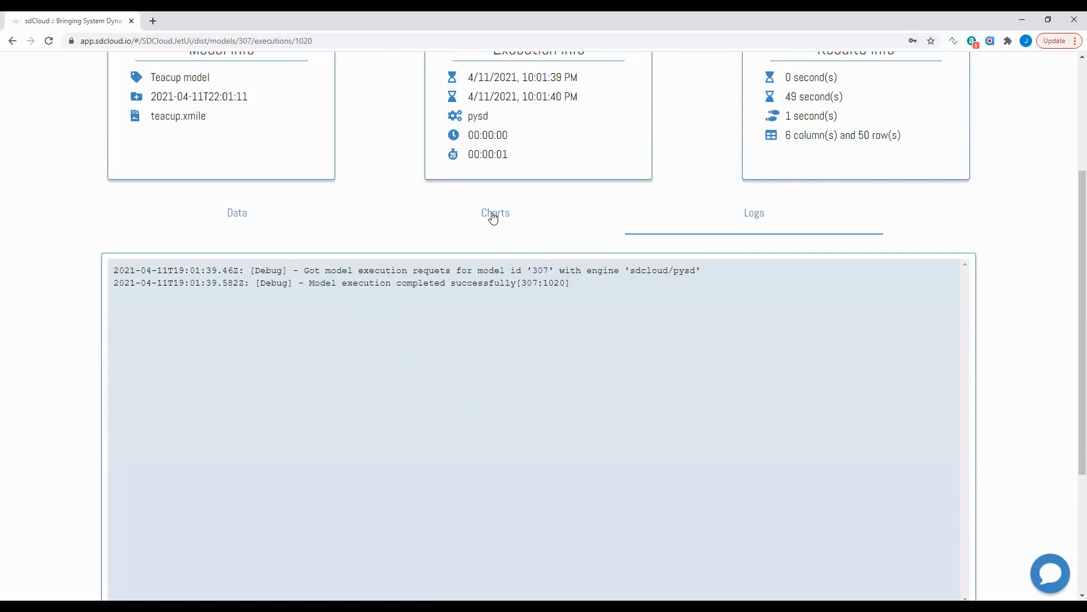
click(488, 220)
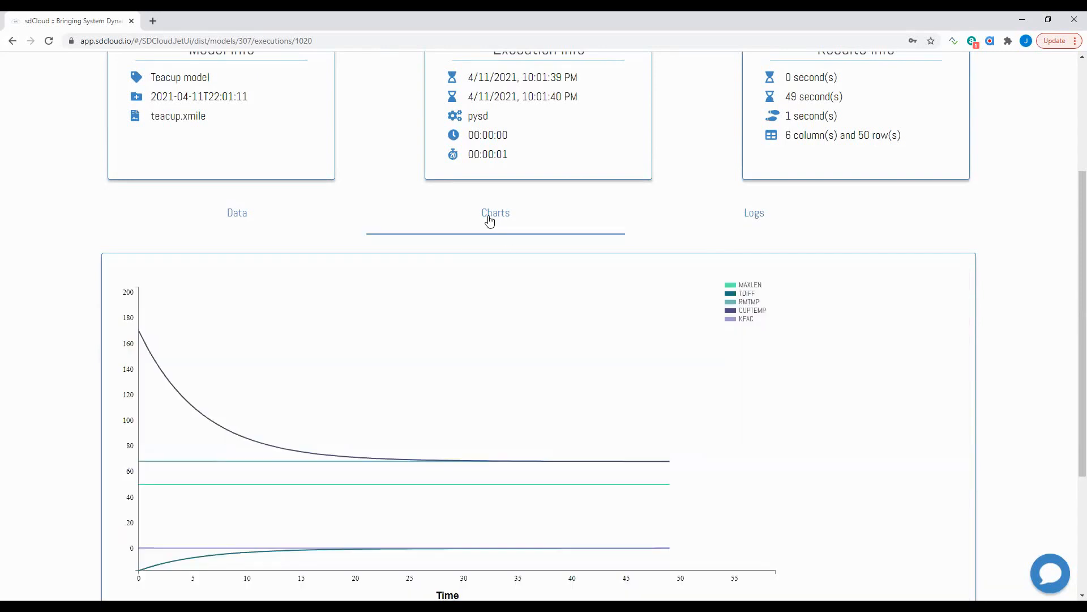
scroll(491, 221, up, 3)
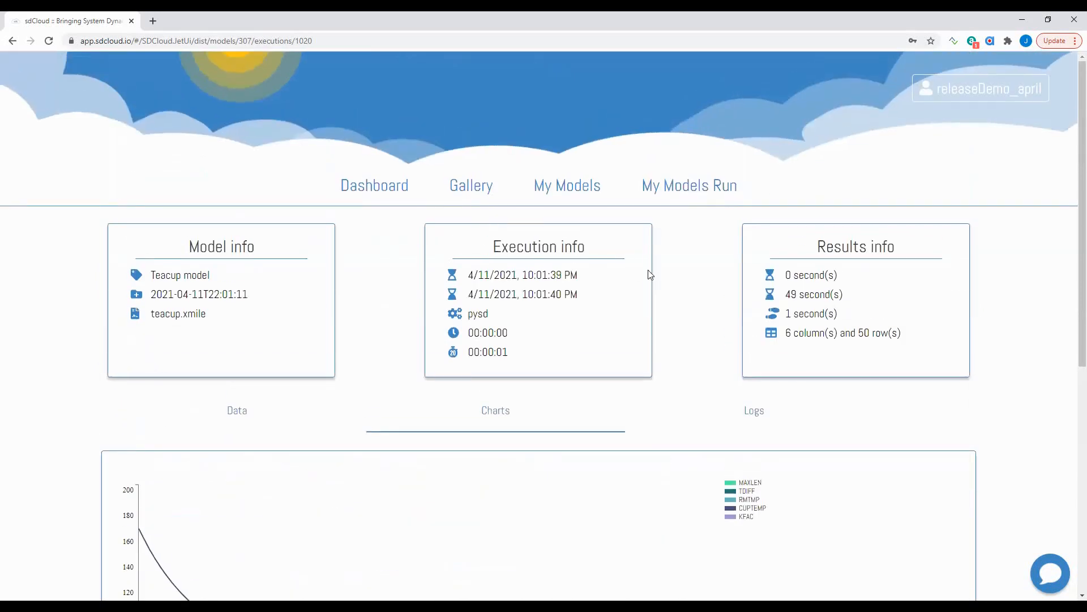
- Open execution 1021 and review its start time 10, end time, time step and 800-row table
click(704, 192)
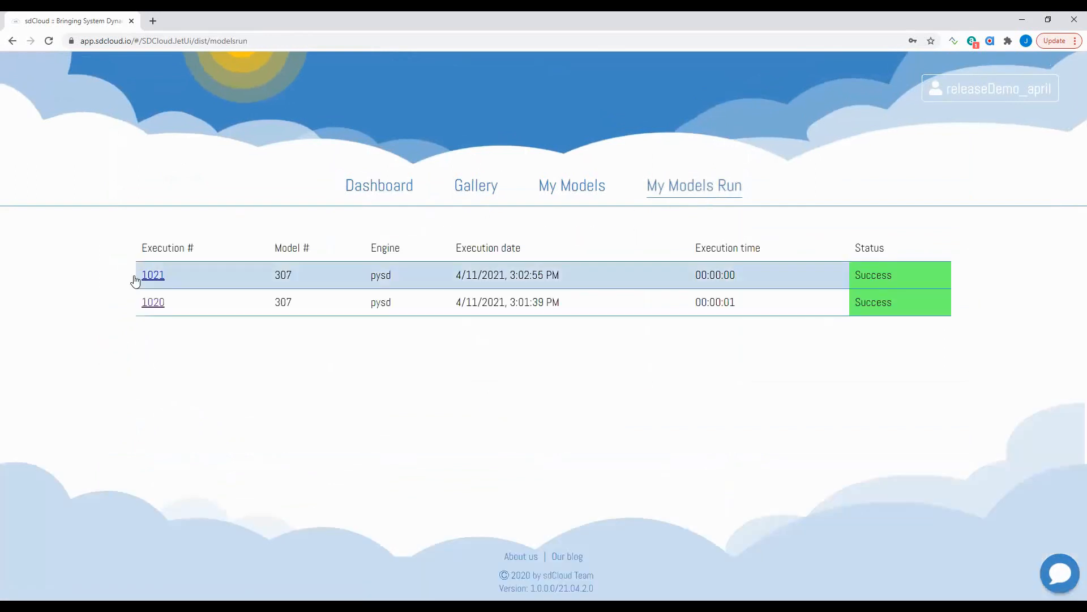
click(150, 278)
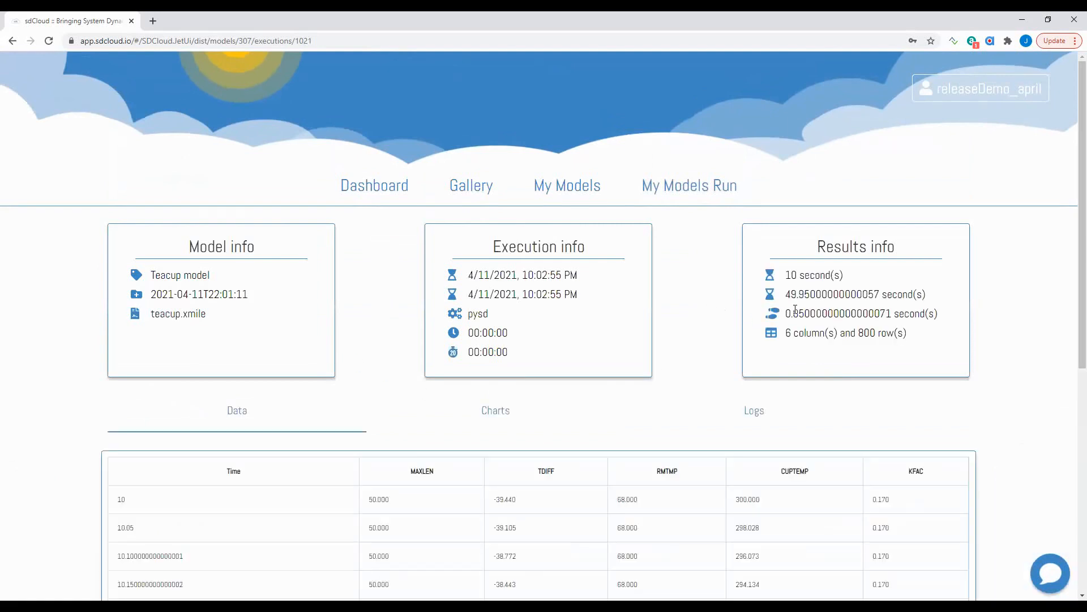
double_click(789, 275)
drag(787, 294, 893, 296)
drag(786, 313, 799, 314)
drag(859, 333, 887, 335)
scroll(589, 396, down, 2)
scroll(589, 396, down, 2)
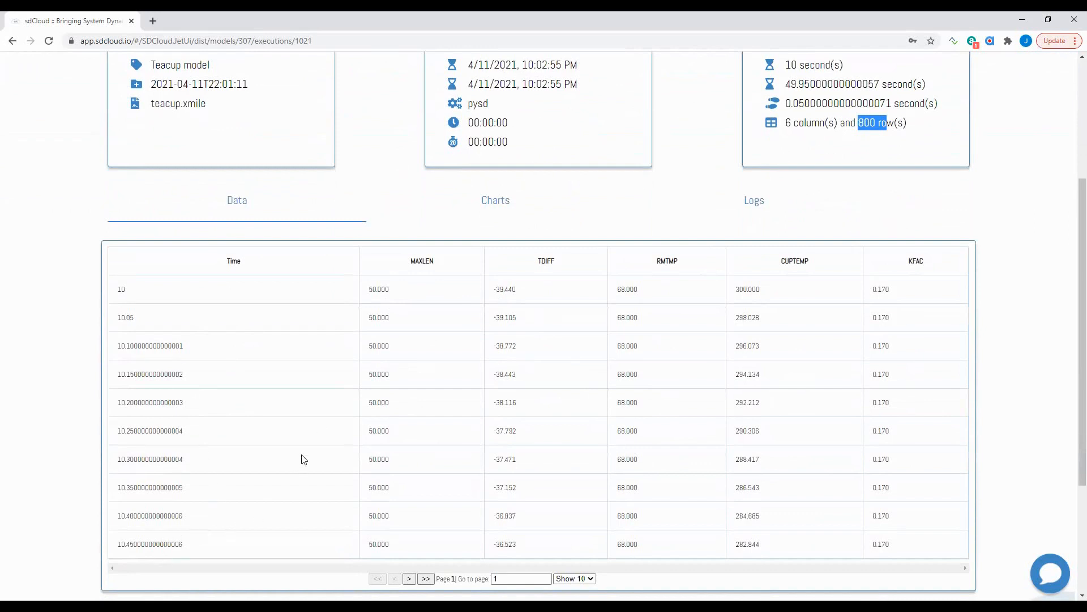
scroll(351, 349, up, 2)
click(502, 290)
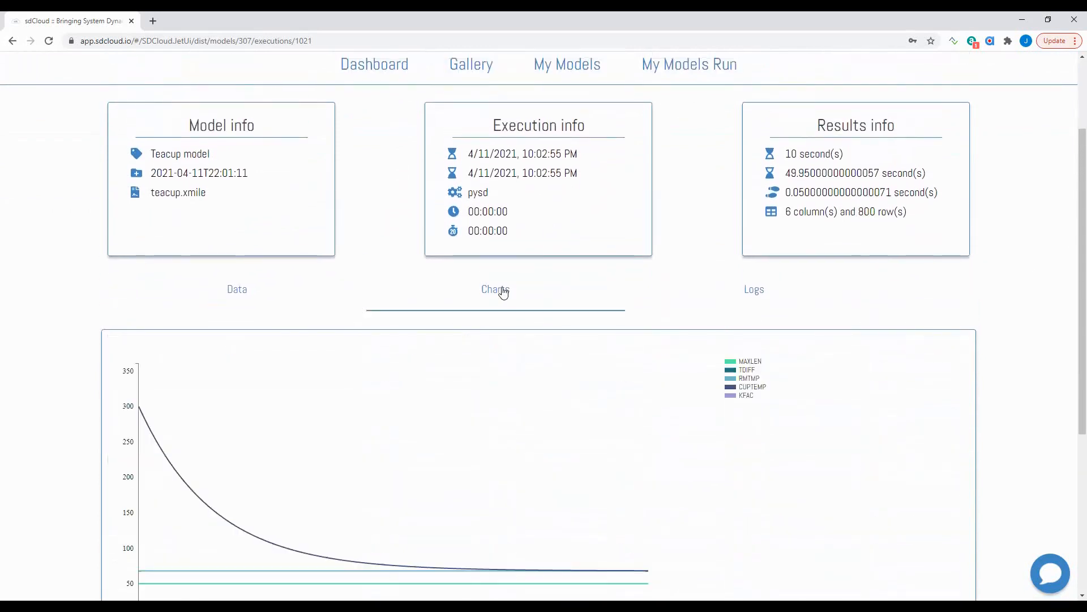
scroll(479, 369, down, 3)
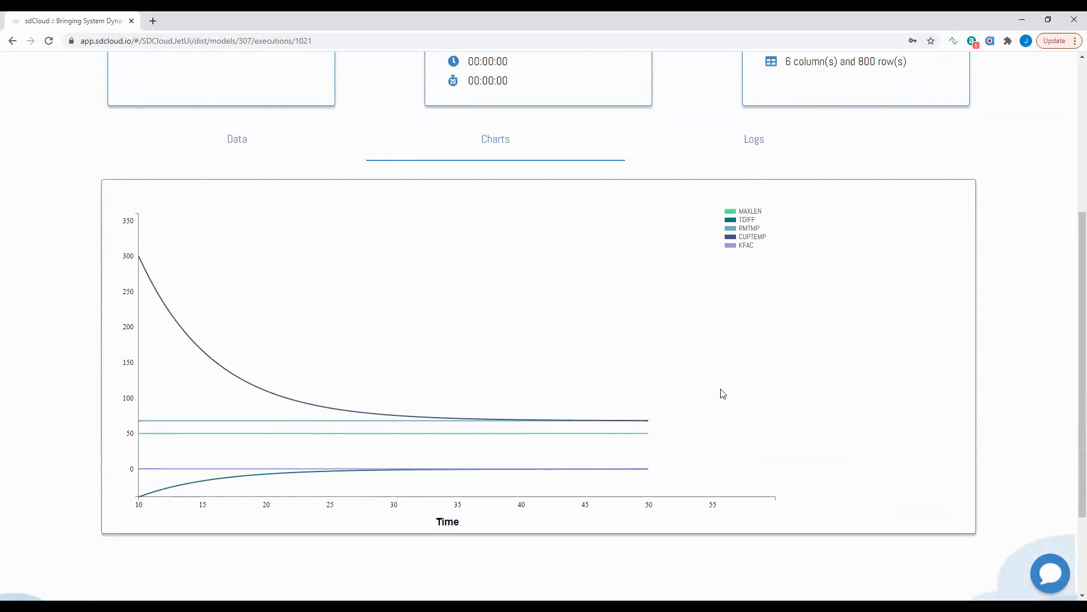
scroll(755, 374, up, 3)
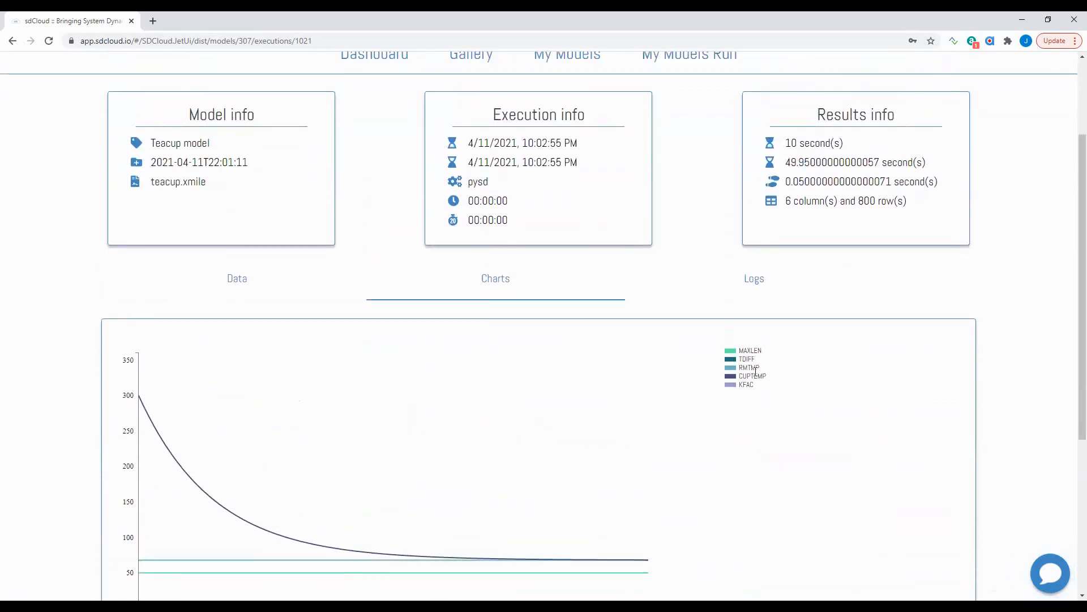
click(751, 286)
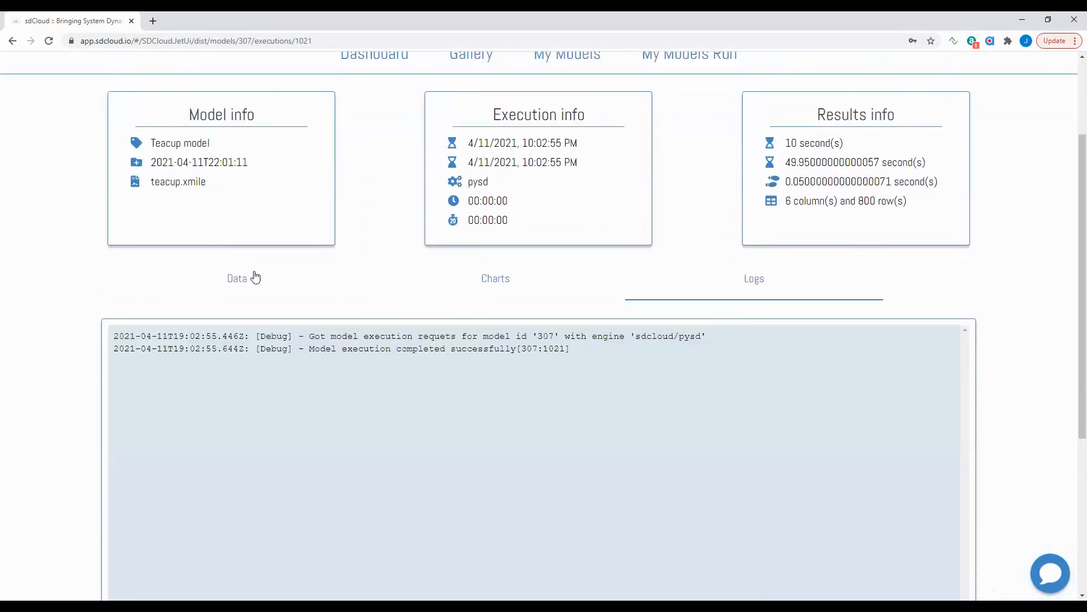
click(227, 281)
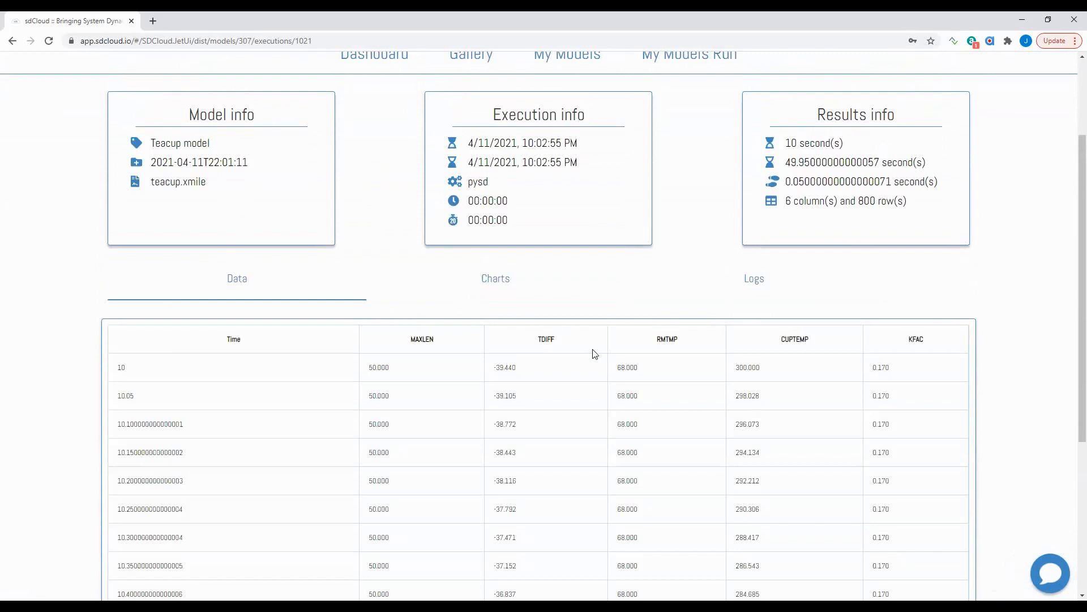
scroll(594, 354, up, 2)
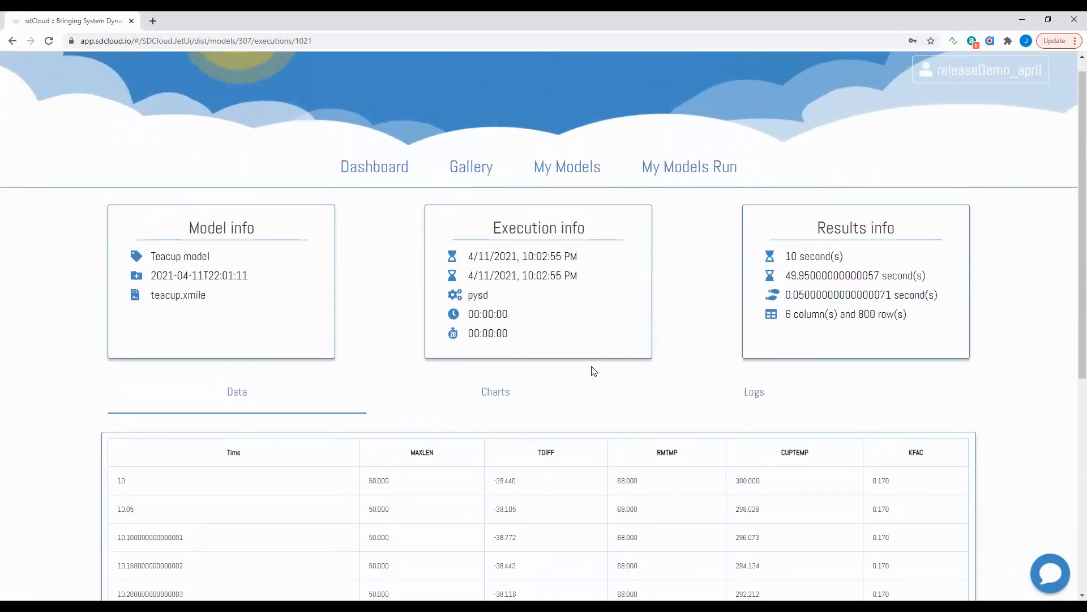
- Open the Teacup model's details page from My Models
click(573, 169)
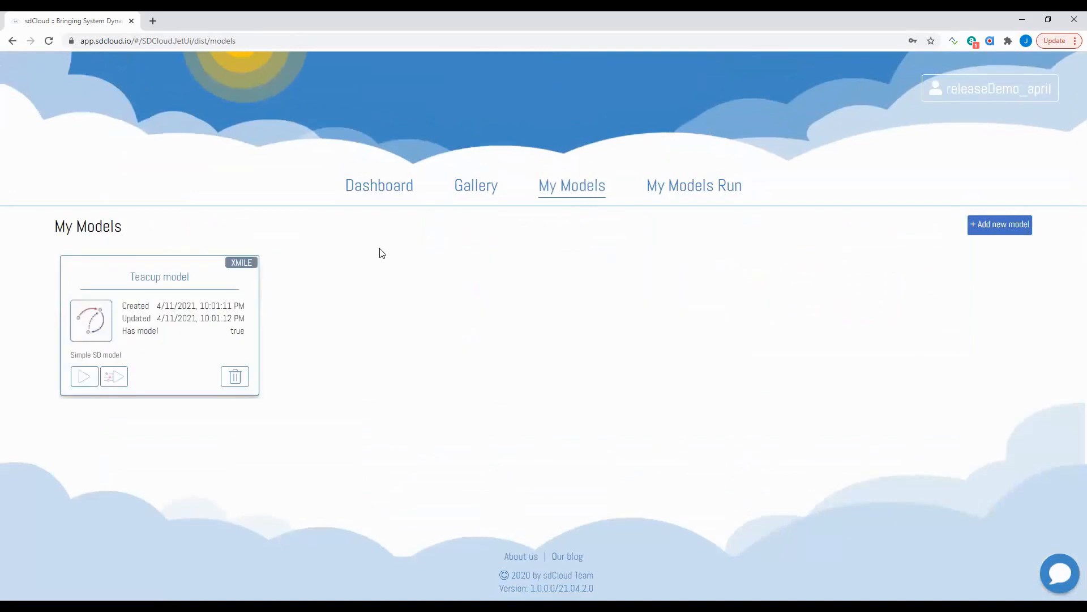
click(161, 278)
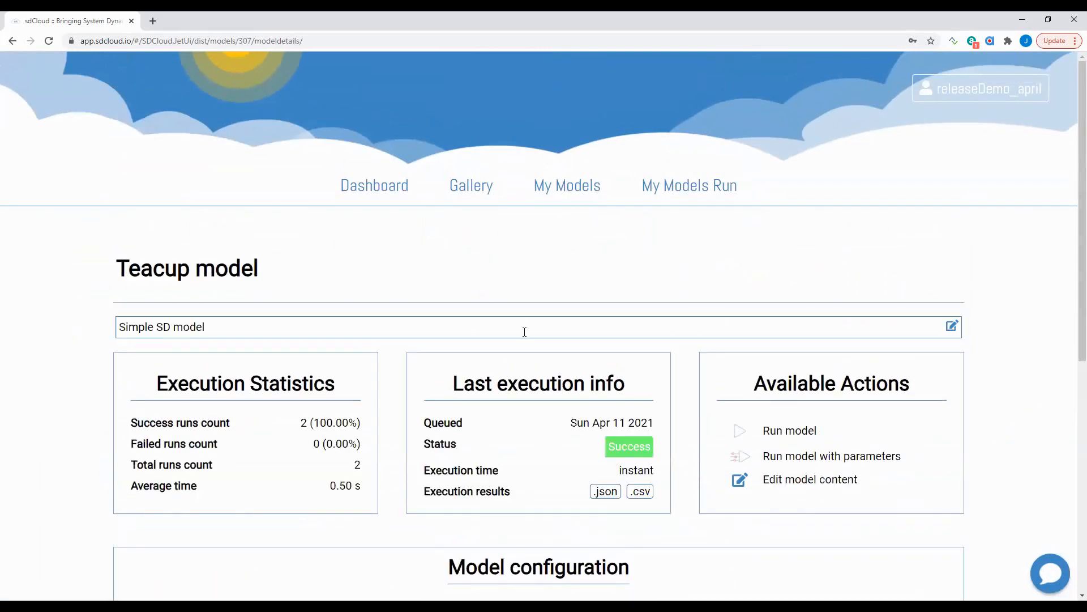
scroll(524, 331, down, 2)
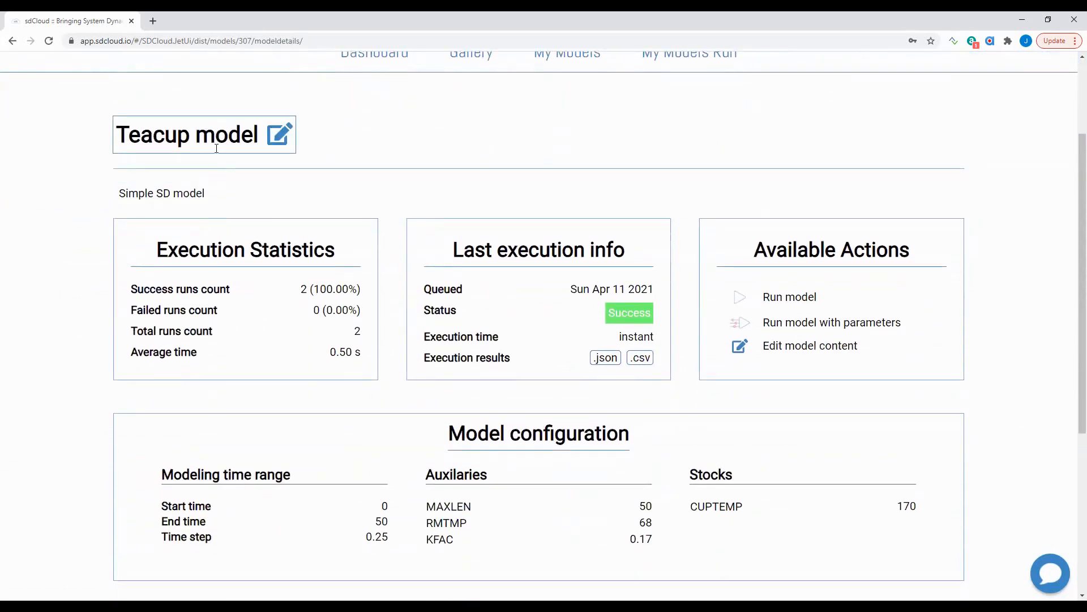
- Append ' descritpion edited' to the description so it reads 'Simple SD model descritpion edited'
click(216, 189)
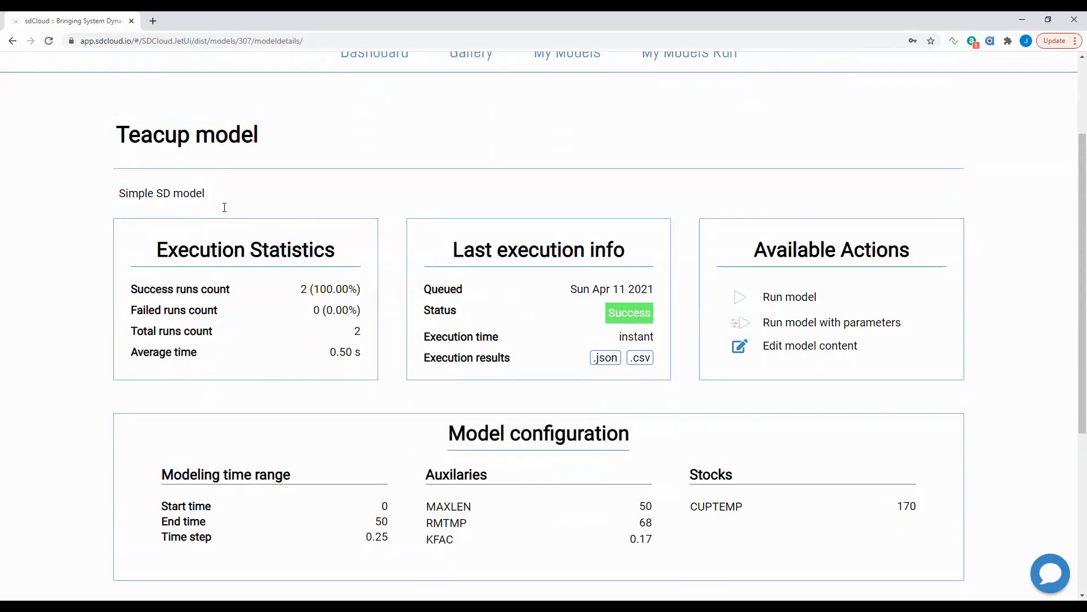
text(descritpion edited)
scroll(610, 369, down, 2)
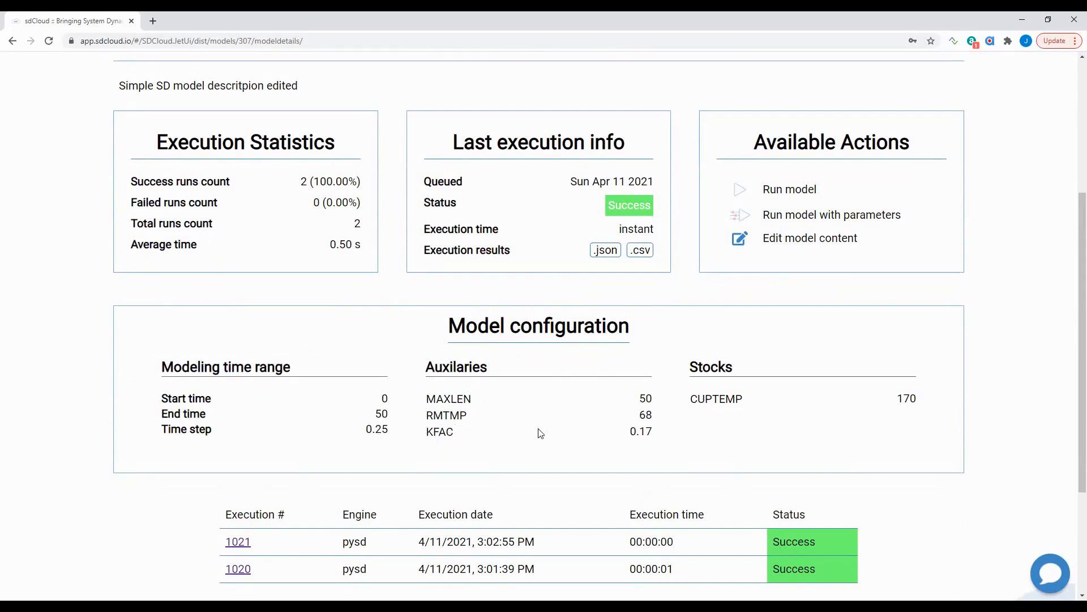
scroll(576, 429, down, 2)
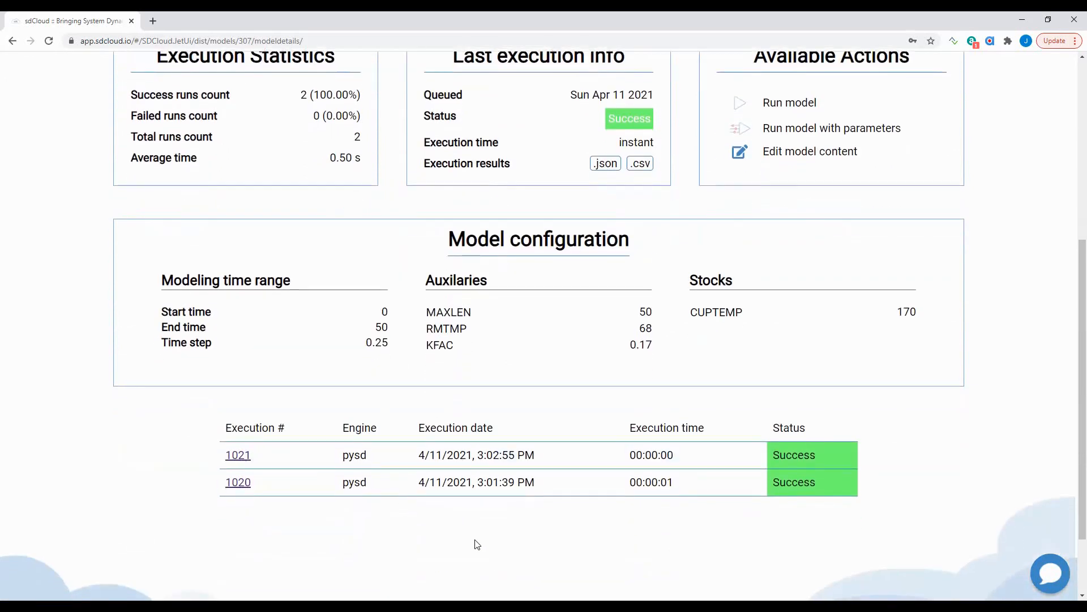
scroll(554, 412, up, 1)
scroll(553, 411, up, 1)
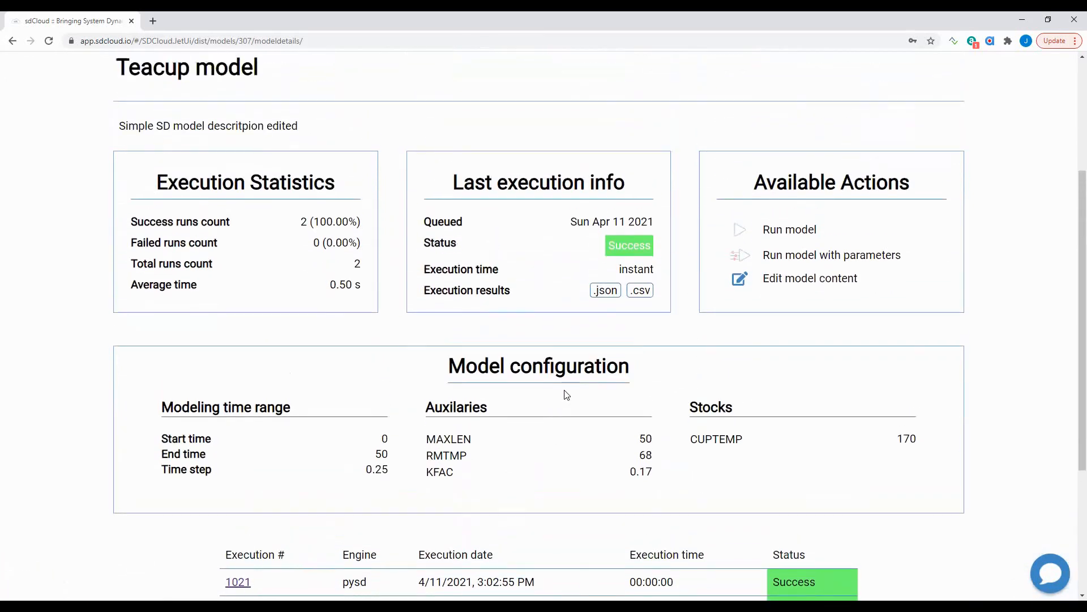
scroll(695, 239, up, 1)
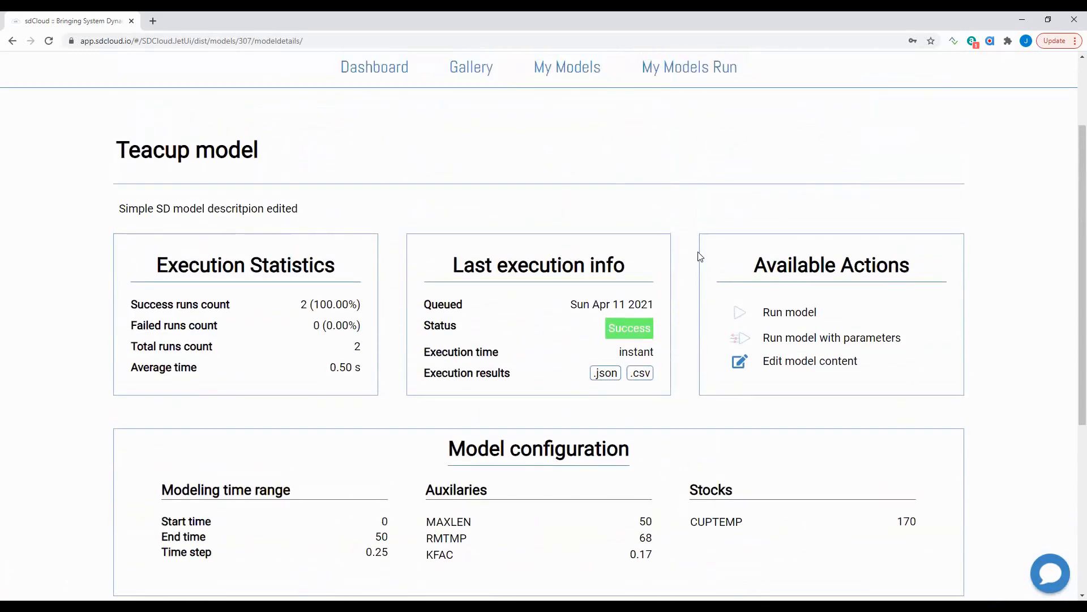
- Open the Teacup model's XML source in the editor and locate the RMTMP aux
click(739, 366)
scroll(740, 365, down, 2)
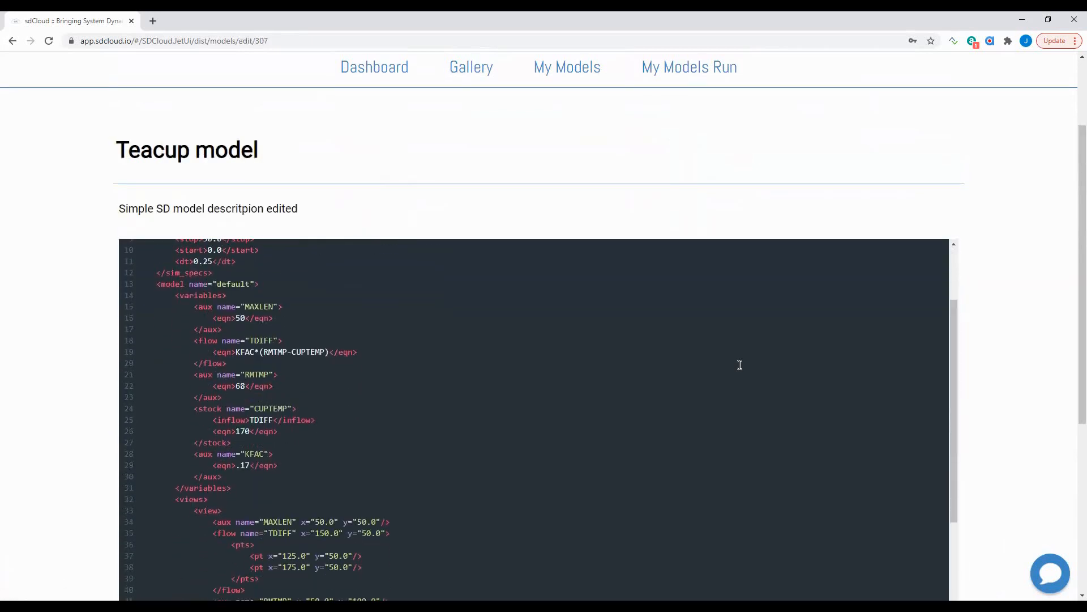
scroll(740, 365, down, 2)
scroll(1015, 388, down, 2)
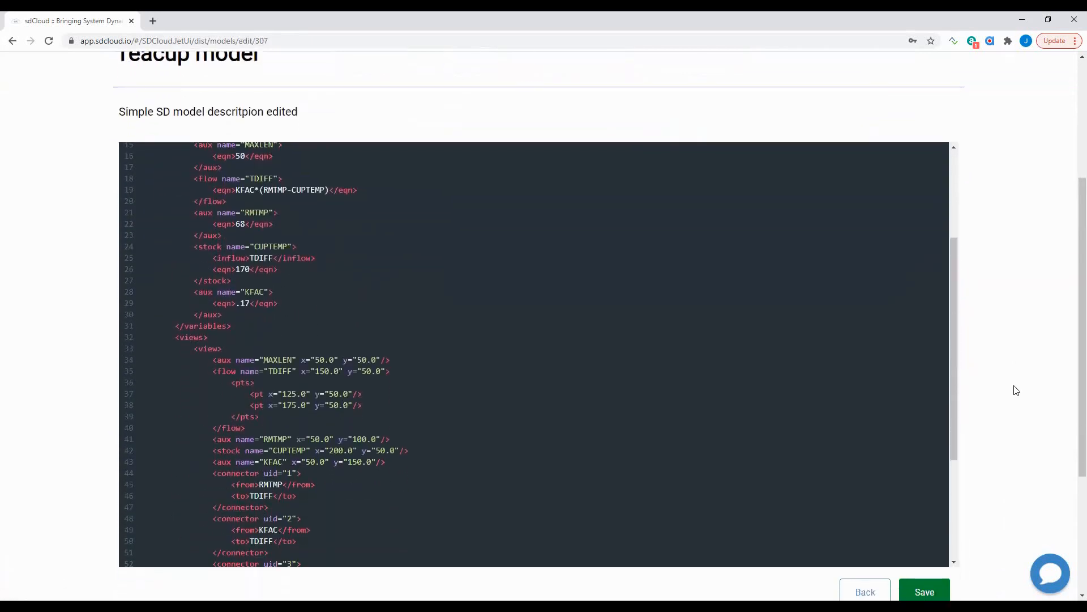
scroll(1015, 389, down, 1)
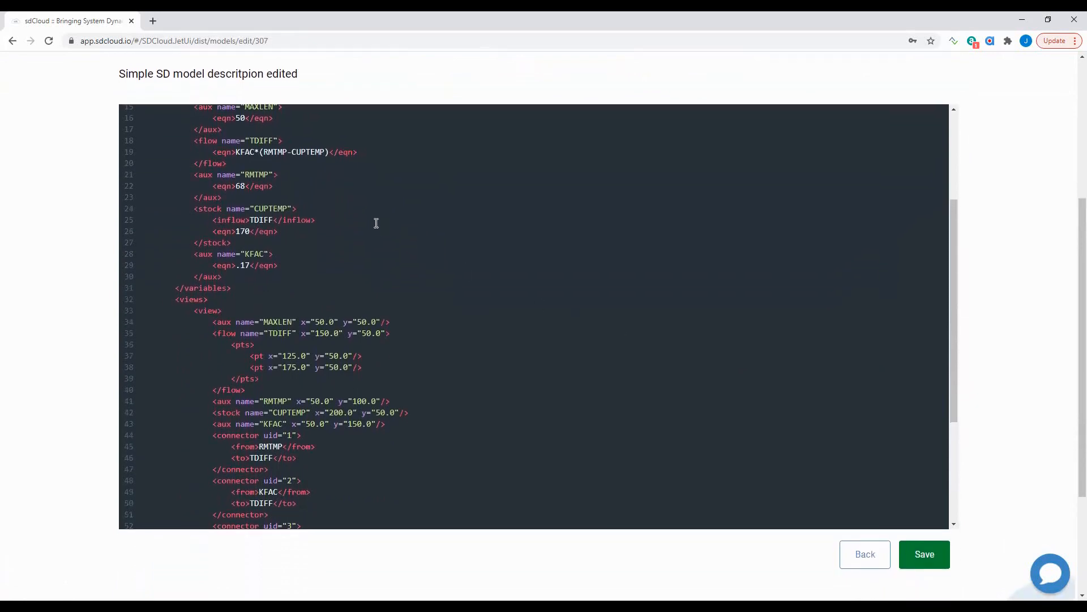
scroll(376, 223, up, 3)
scroll(376, 223, up, 1)
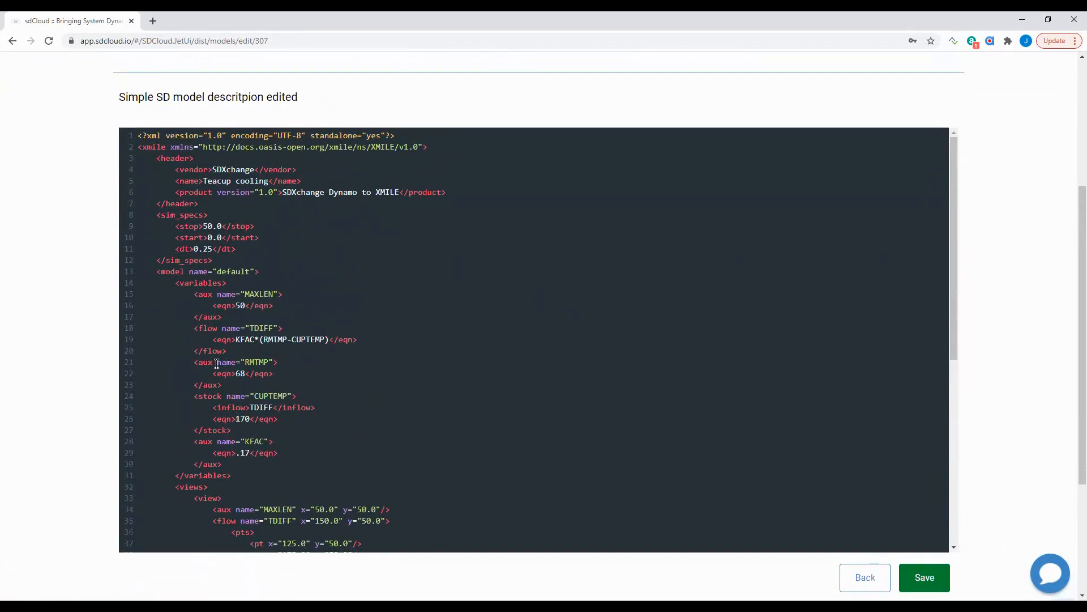
- Add a doc element to RMTMP reading 'Room temperature to which cup will cool down'
click(283, 362)
key(Return)
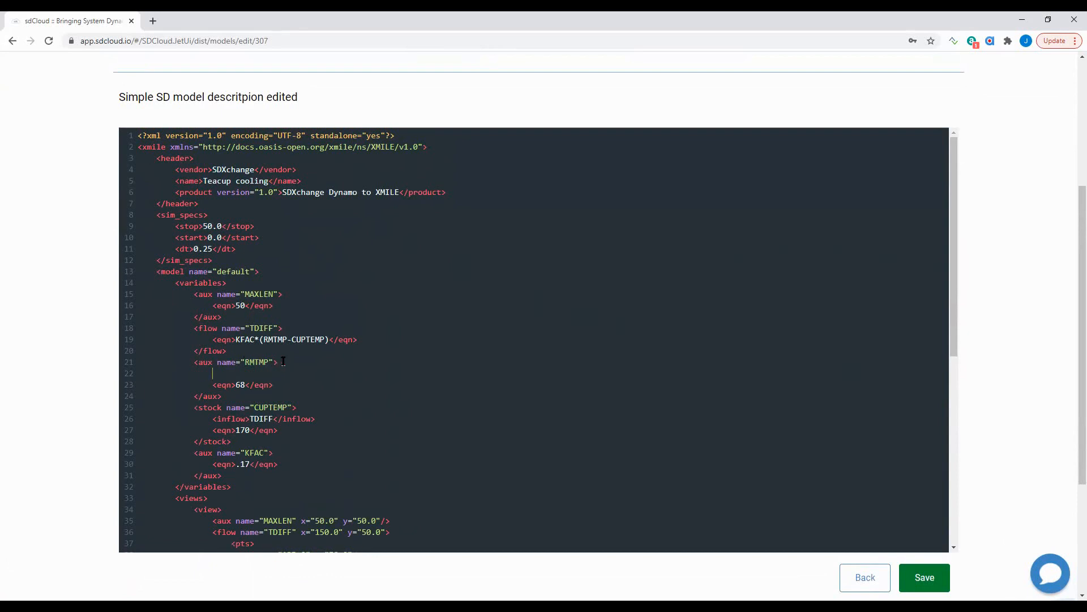
text(<doc)
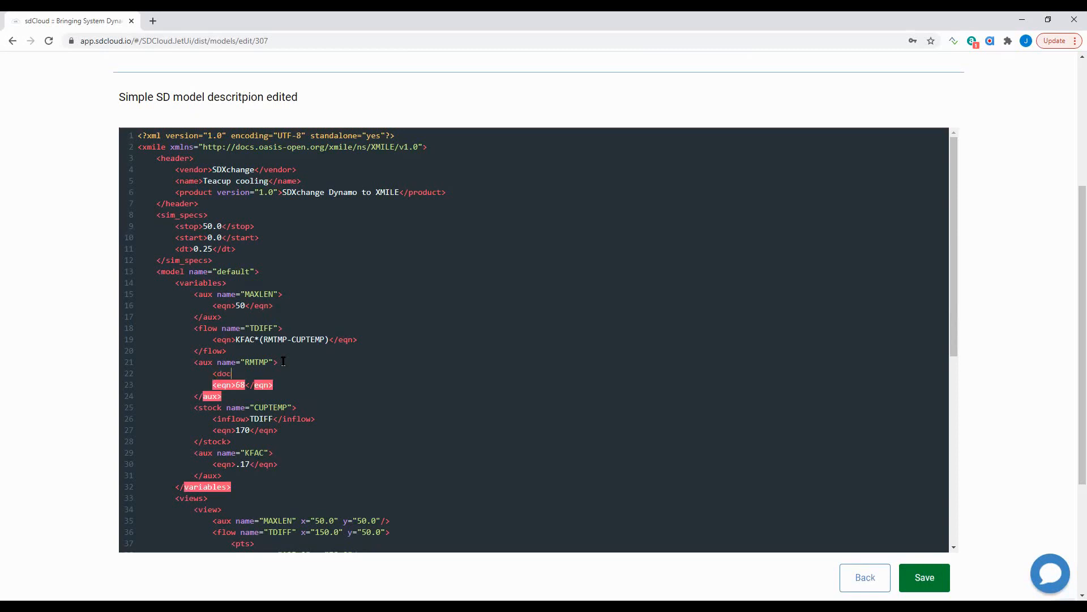
text(>)
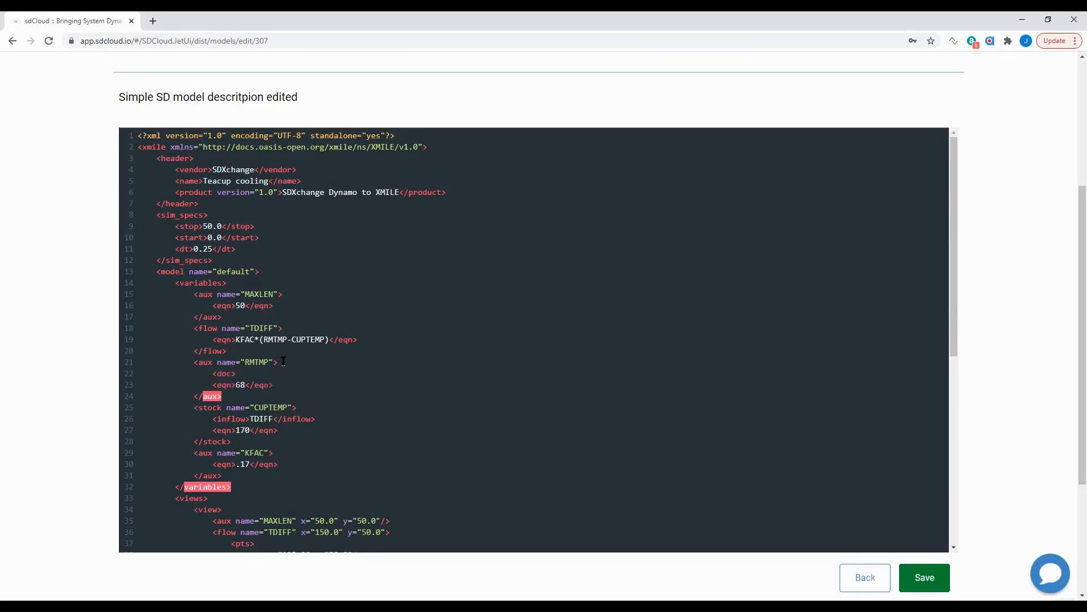
key(Return)
text(<)
key(Left)
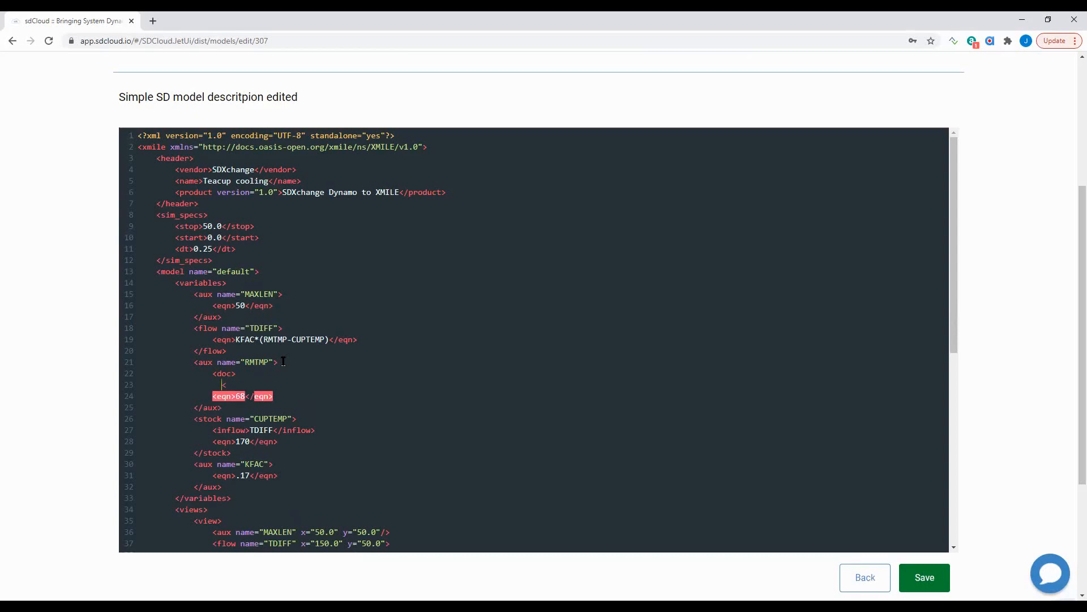
key(BackSpace)
key(BackSpace)
text(/doc>)
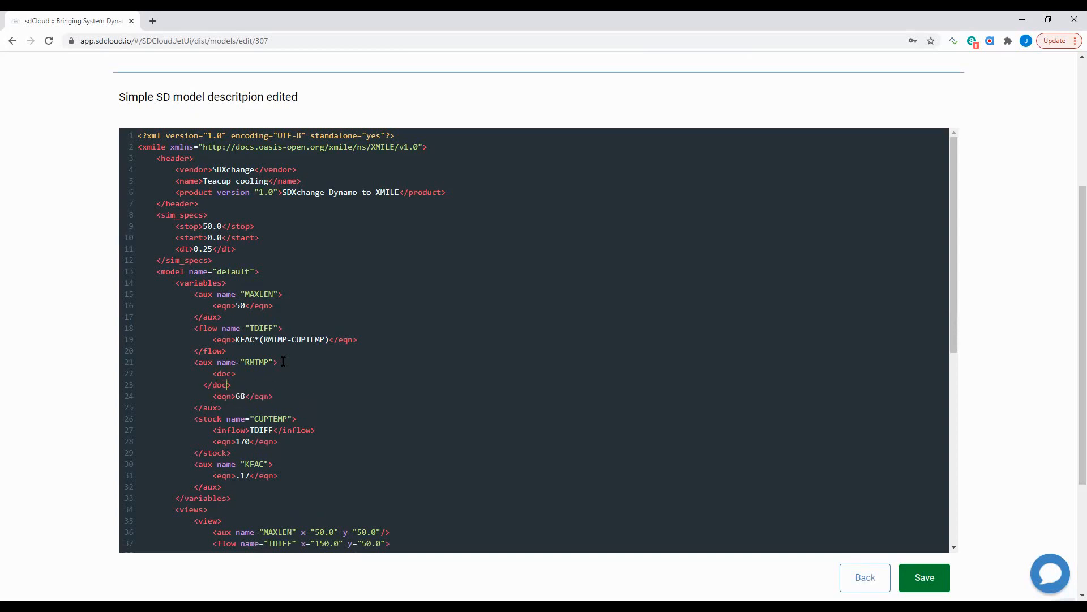
key(Up)
key(Return)
text(Init)
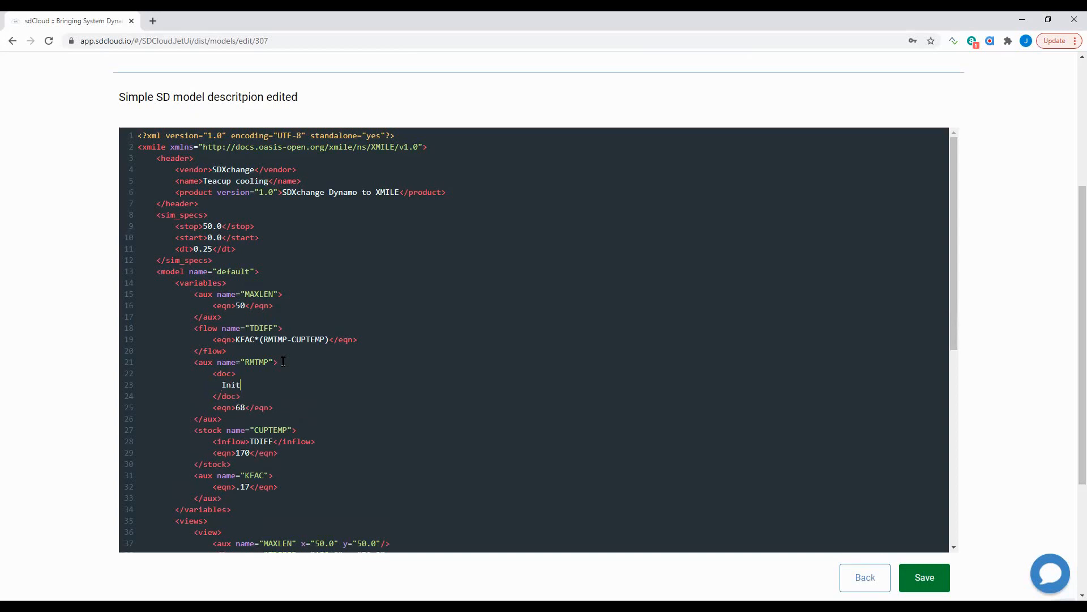
key(BackSpace)
key(BackSpace)
key(BackSpace)
key(BackSpace)
text(Room temperature to which cup will)
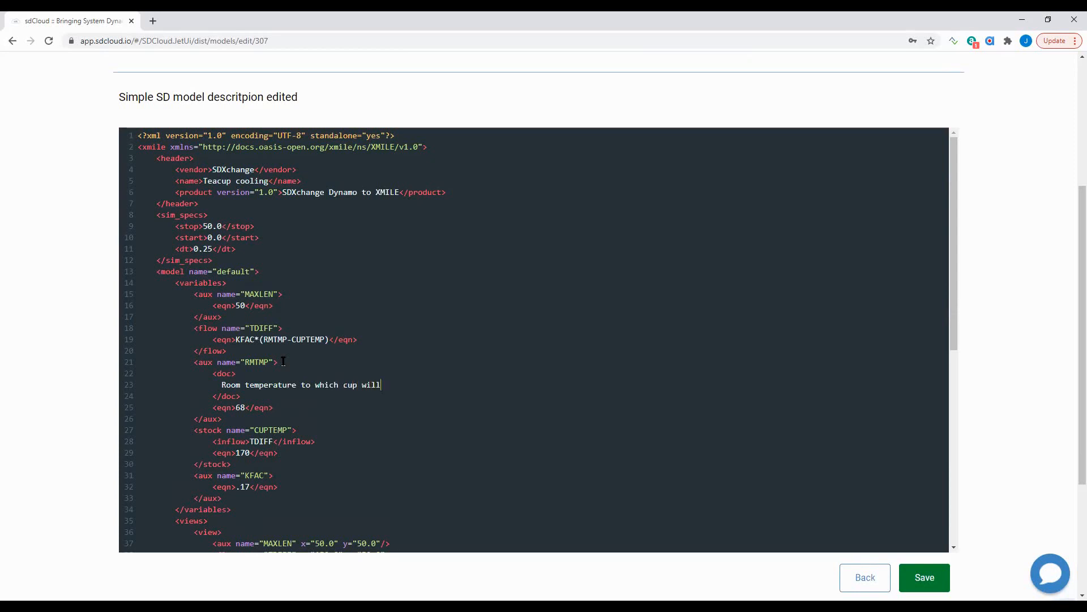
text( cool down)
- Add a doc element inside the CUPTEMP stock with the text 'Initial cup temperatur'
scroll(283, 362, down, 5)
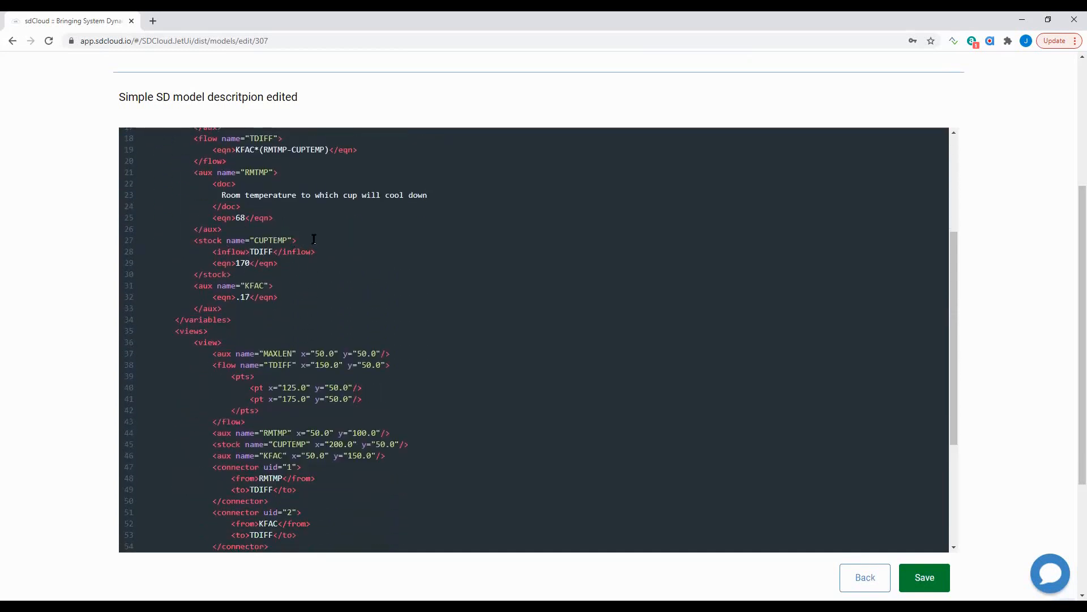
key(Return)
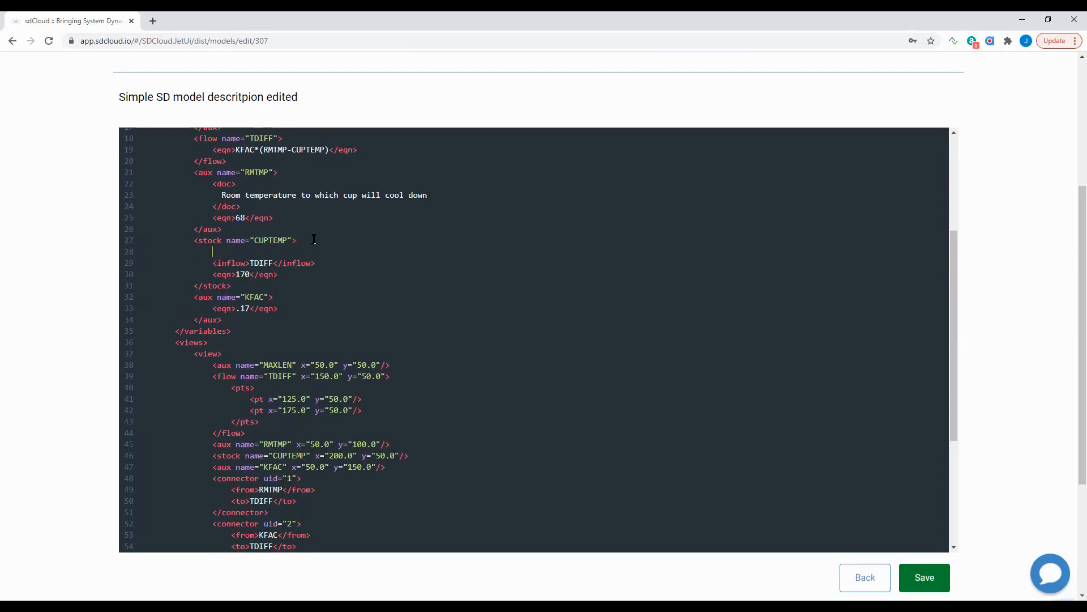
text(<doc)
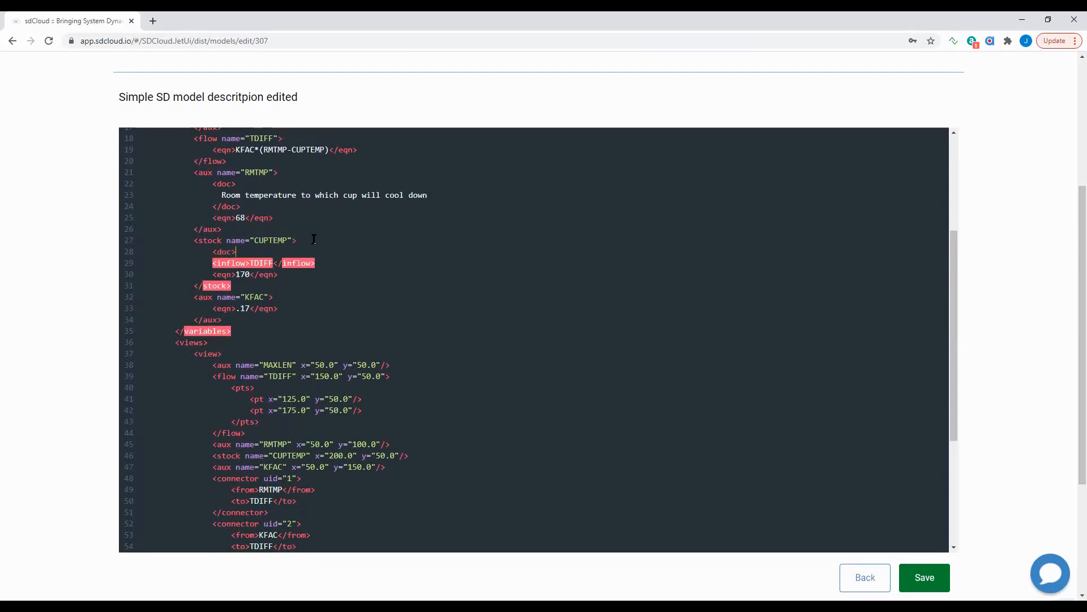
text(>)
key(Return)
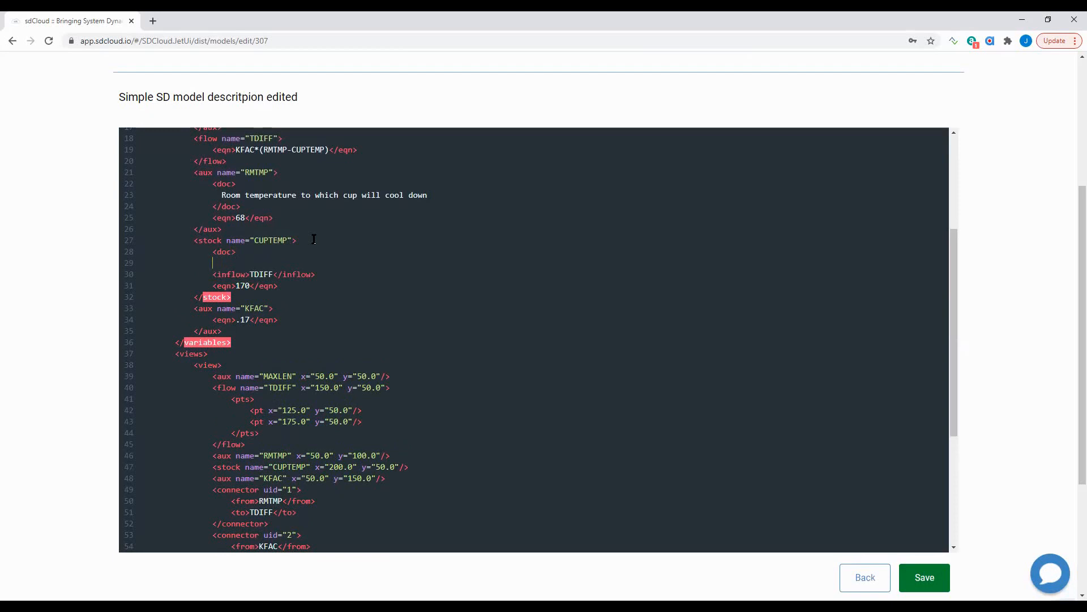
text(</doc>)
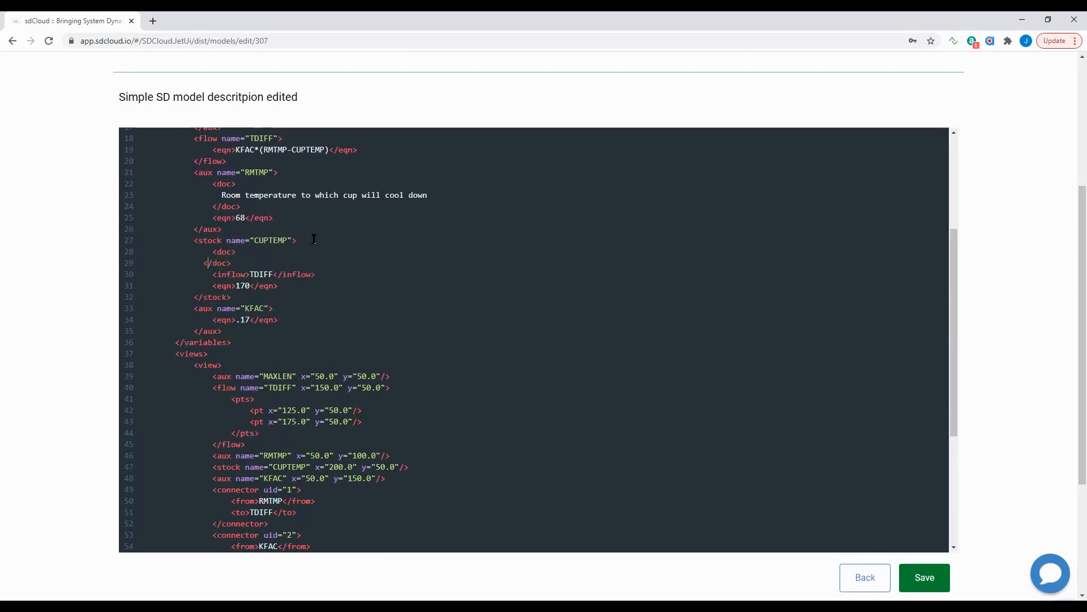
key(Left)
key(Return)
text(Initial)
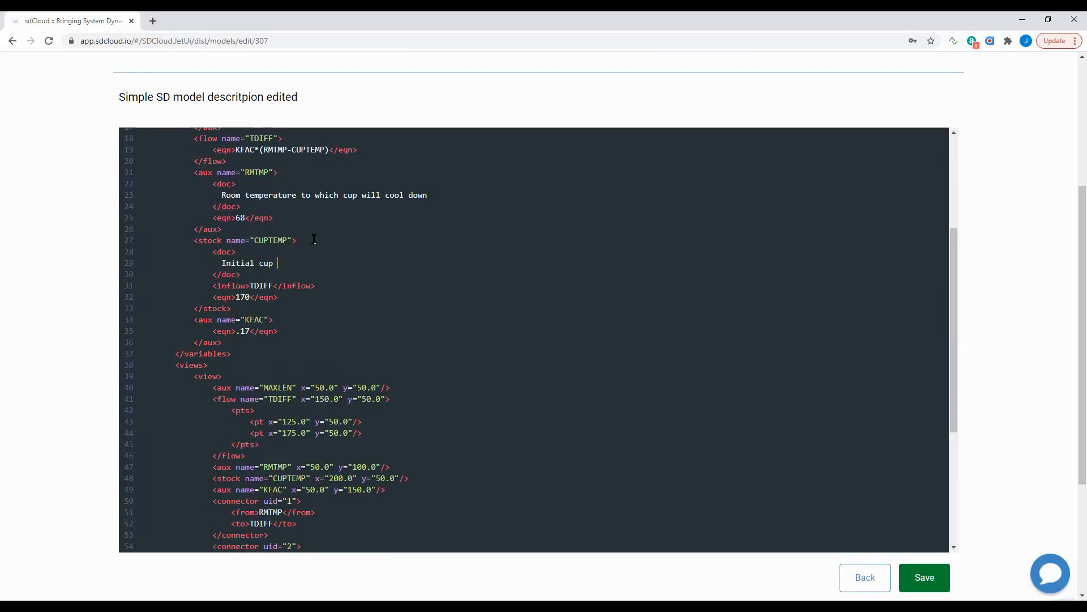
text( cup temperature)
- Save the XML and check the RMTMP and CUPTEMP descriptions on the details page
click(925, 581)
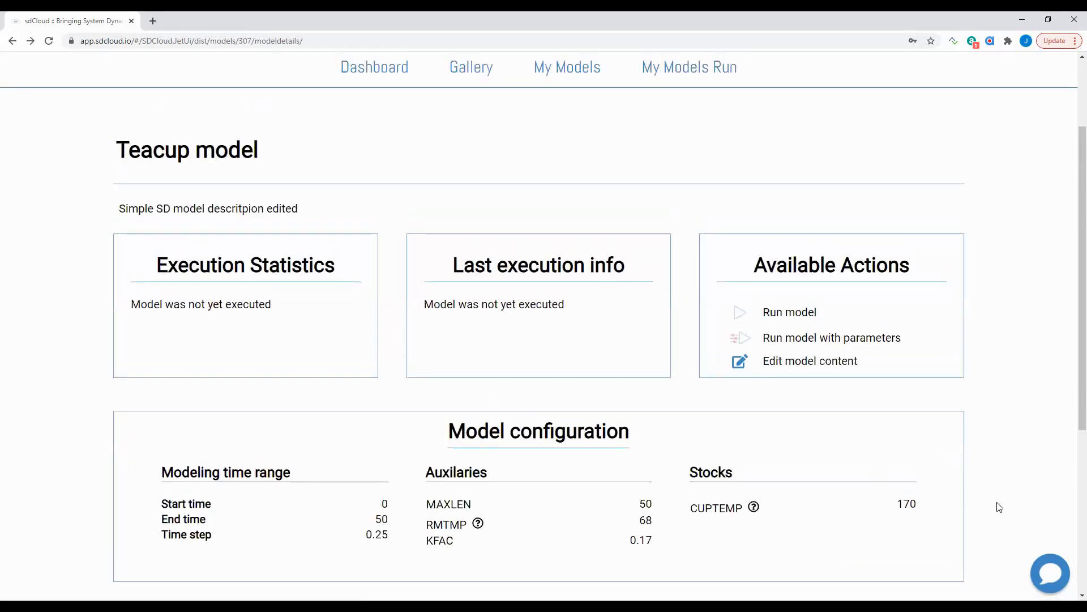
scroll(934, 522, down, 2)
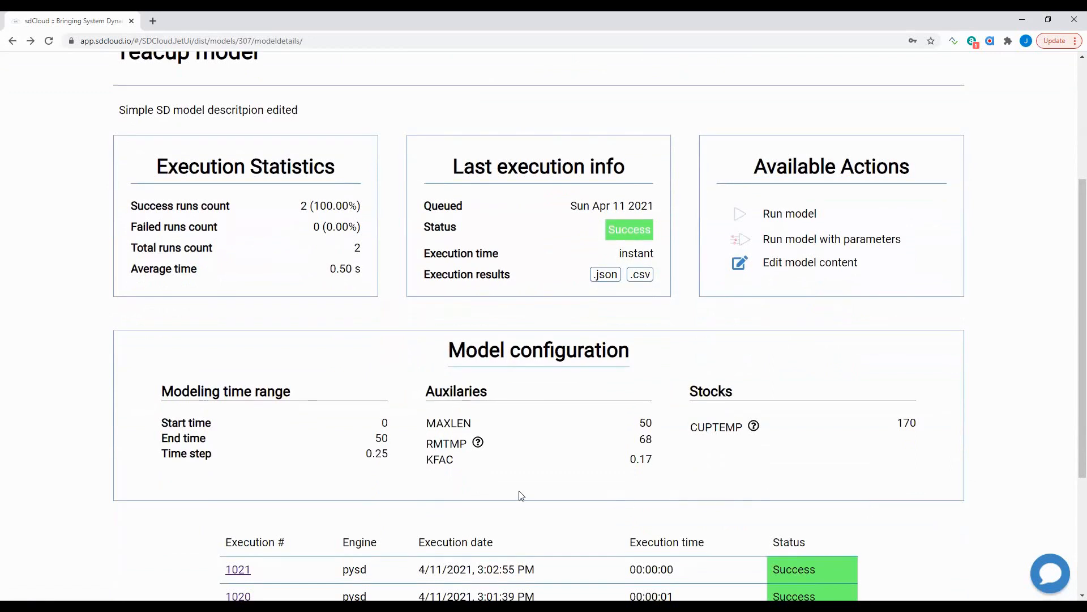
mouse_move(479, 444)
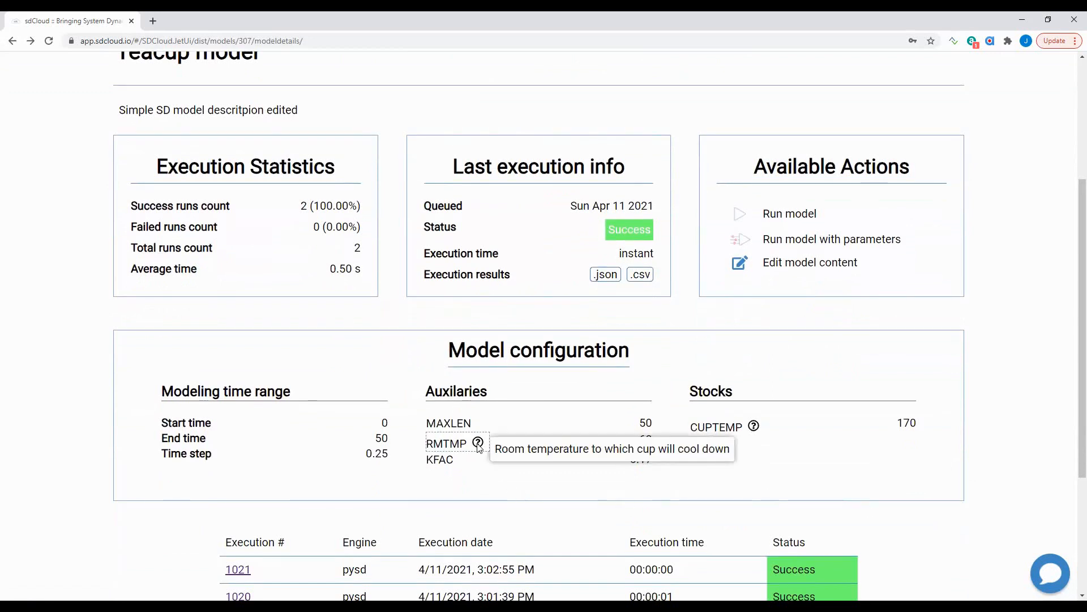
mouse_move(752, 426)
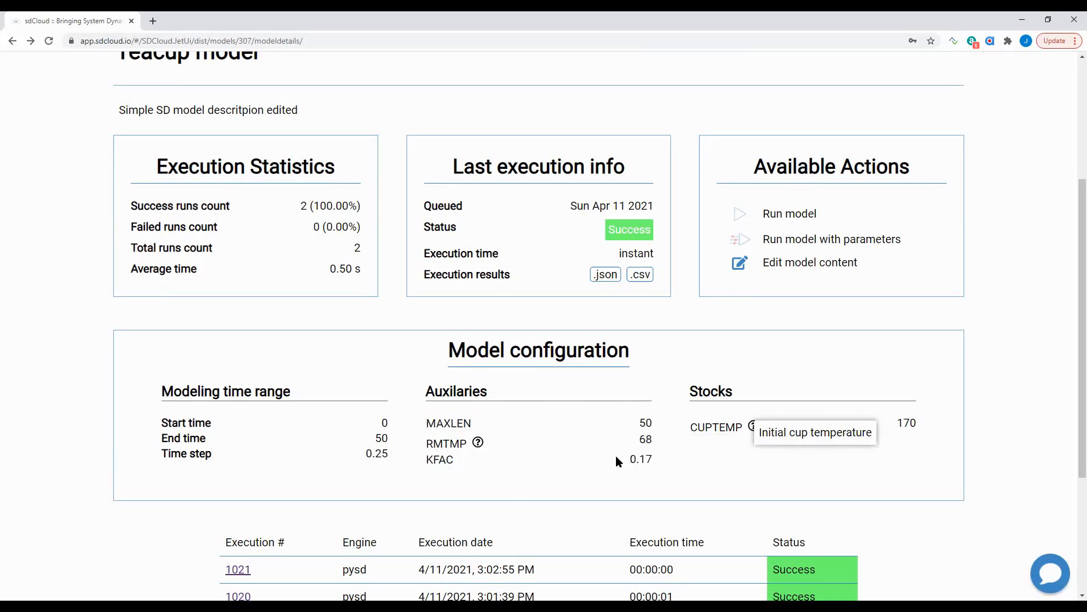
scroll(616, 455, down, 1)
- In the XML editor, paste a duplicate of the MAXLEN aux block below it
scroll(705, 295, up, 1)
scroll(709, 290, up, 1)
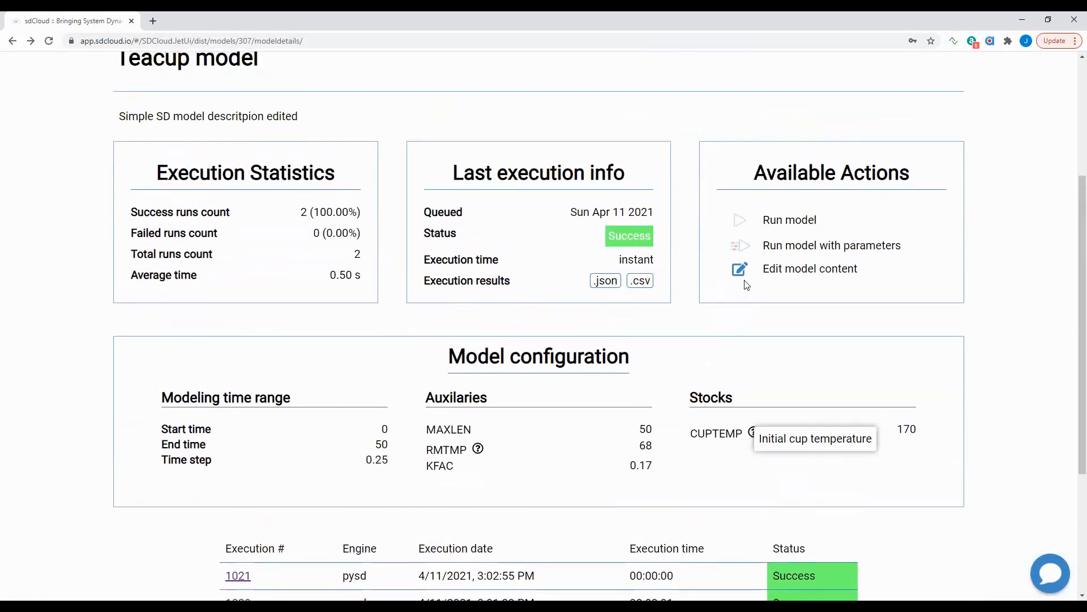
click(739, 271)
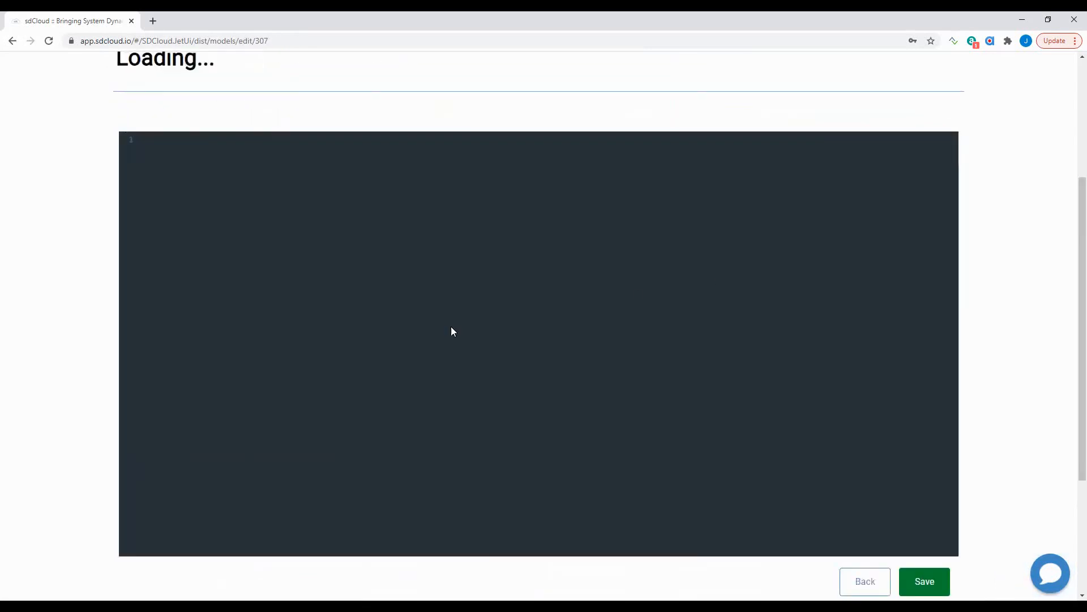
scroll(310, 392, down, 3)
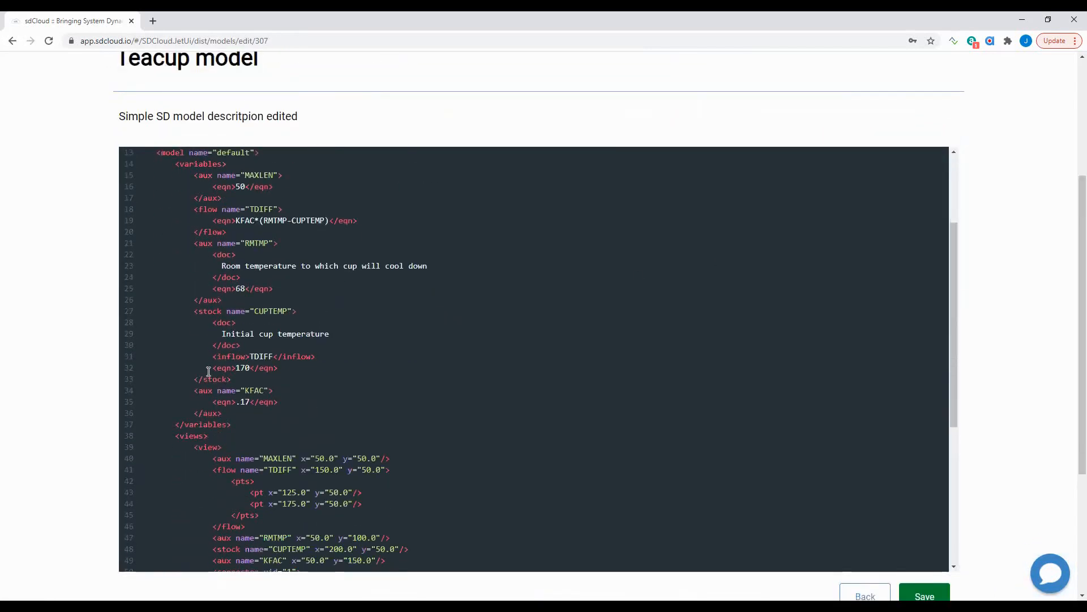
scroll(197, 232, up, 1)
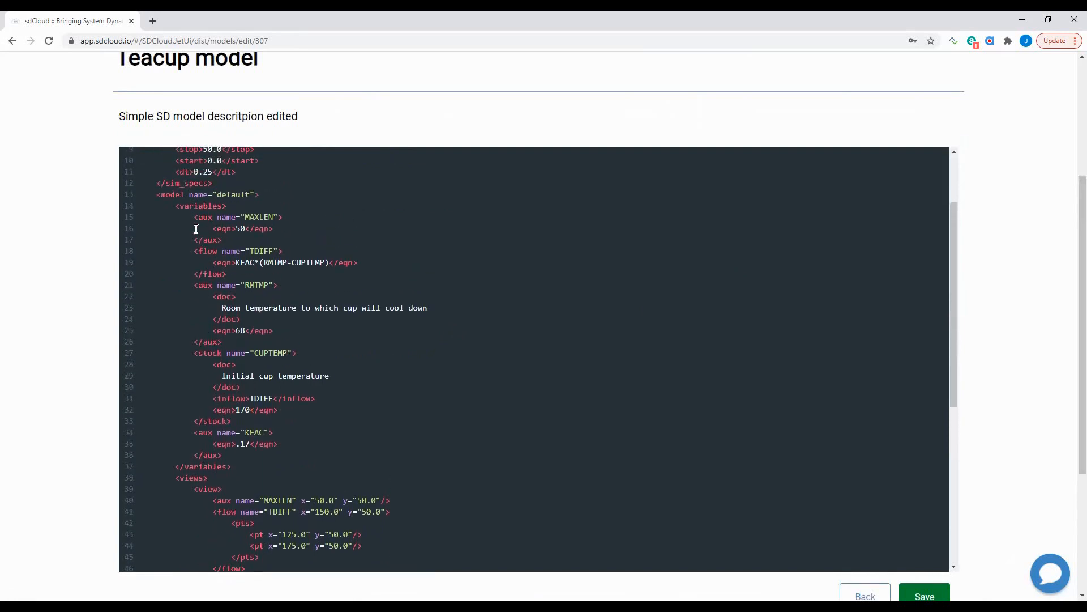
click(194, 228)
key(shift+Down)
key(shift+Down)
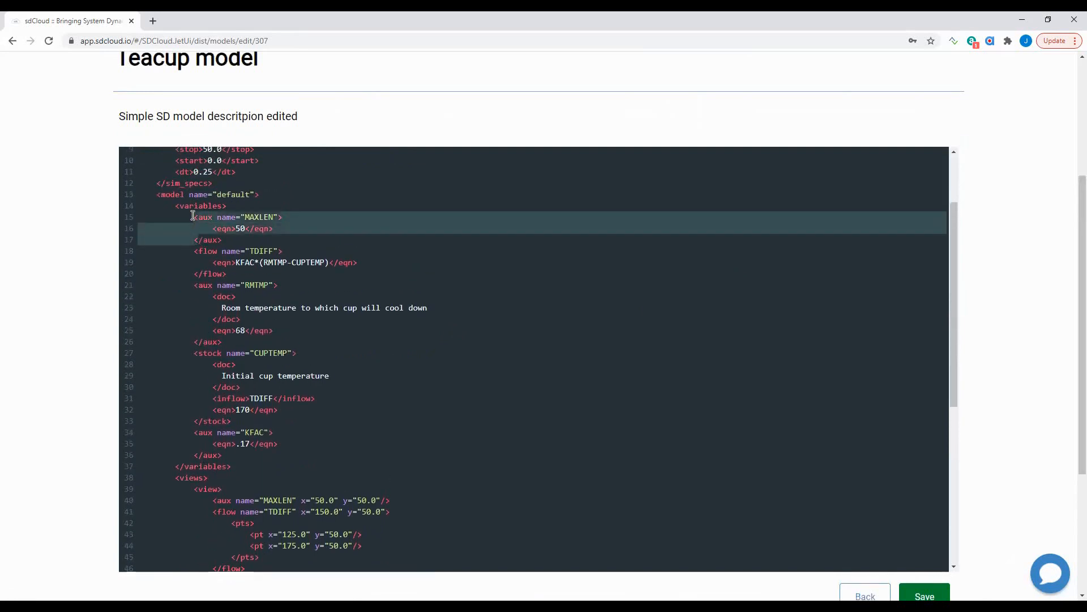
key(shift+Right)
key(shift+Right)
key(shift+Right)
key(shift+Right)
key(End)
key(Return)
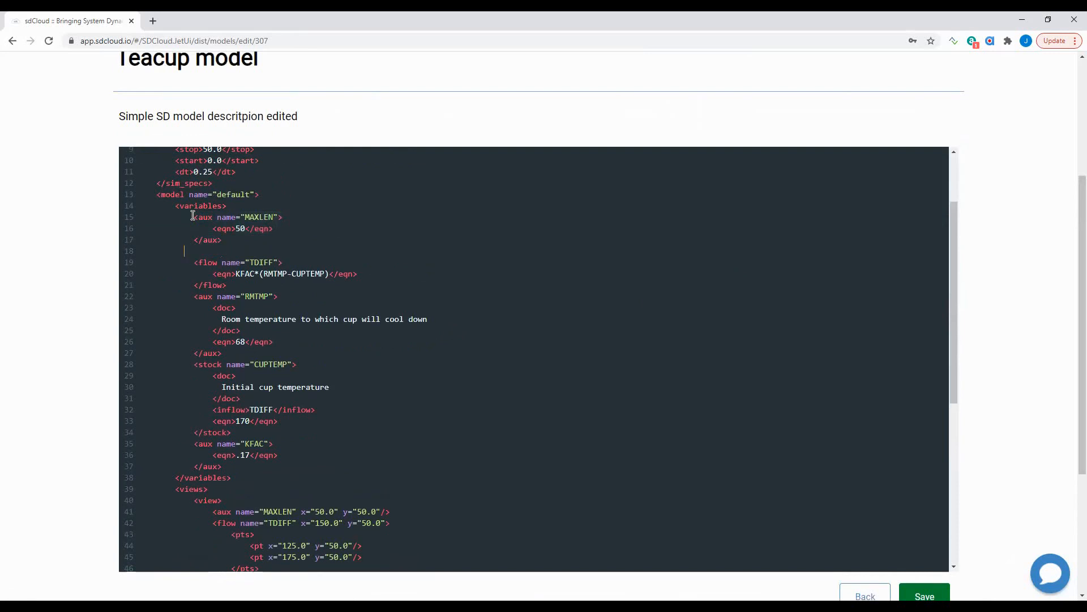
text(<aux name="MAXLEN">     <eqn>50</eqn> </aux>)
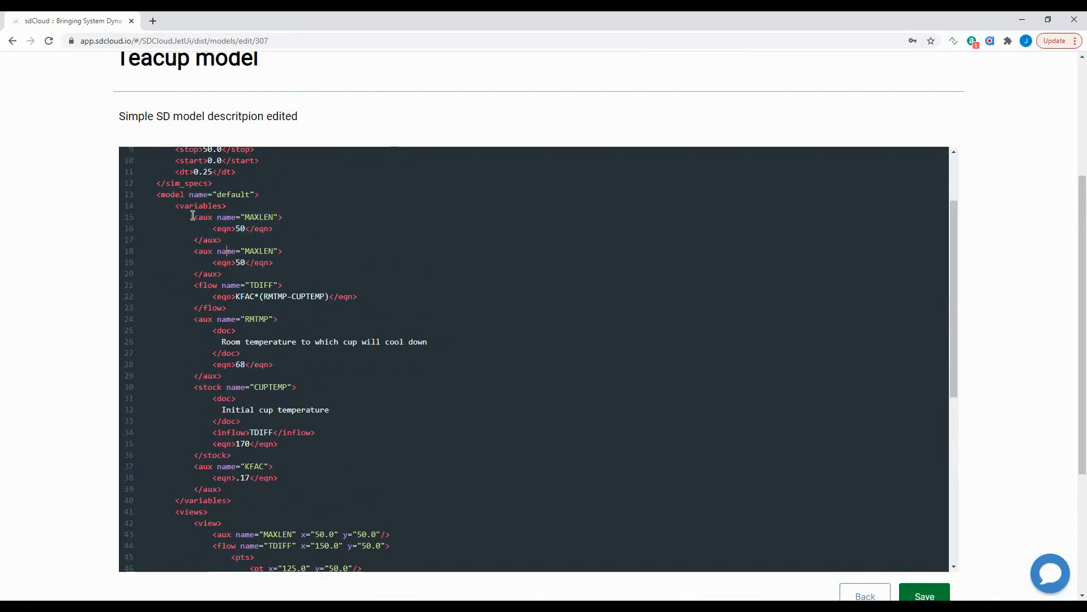
- Rename the copied block to TESTAUX and change its equation from 50 to 150
key(Right)
key(ctrl+shift+Right)
text(TEST_)
key(BackSpace)
text(AUX)
key(Left)
text(1)
scroll(582, 335, down, 2)
scroll(1029, 360, down, 2)
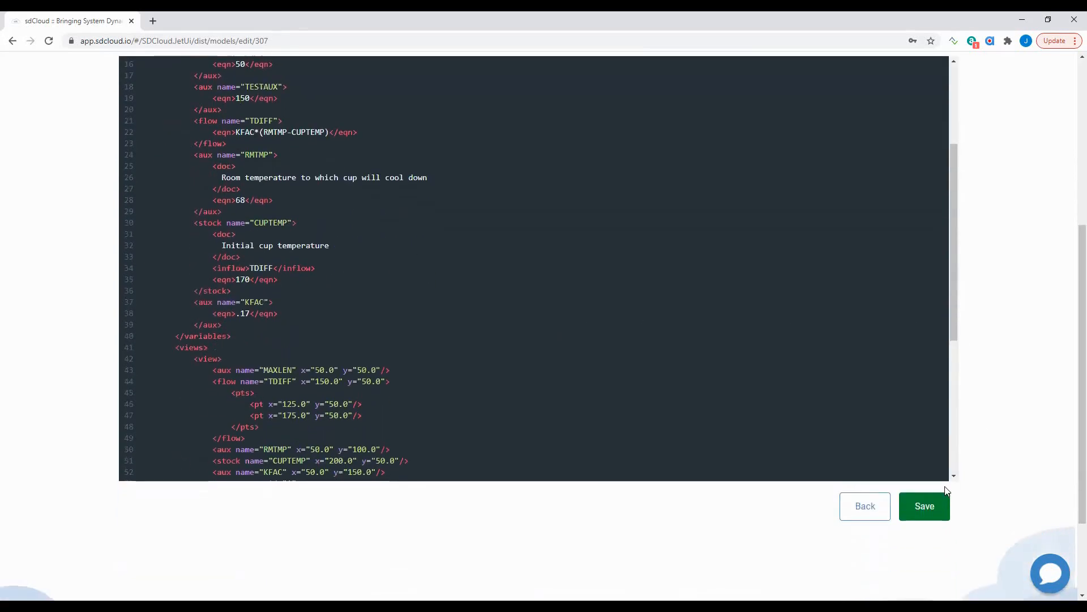
- Save the Teacup model with the new TESTAUX variable
click(934, 504)
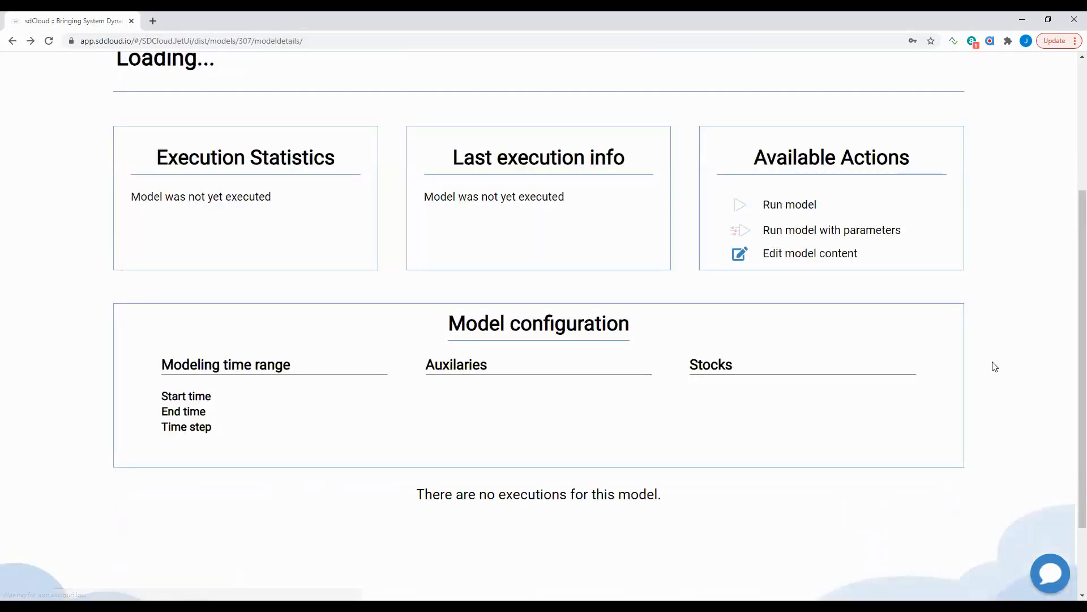
scroll(634, 339, down, 1)
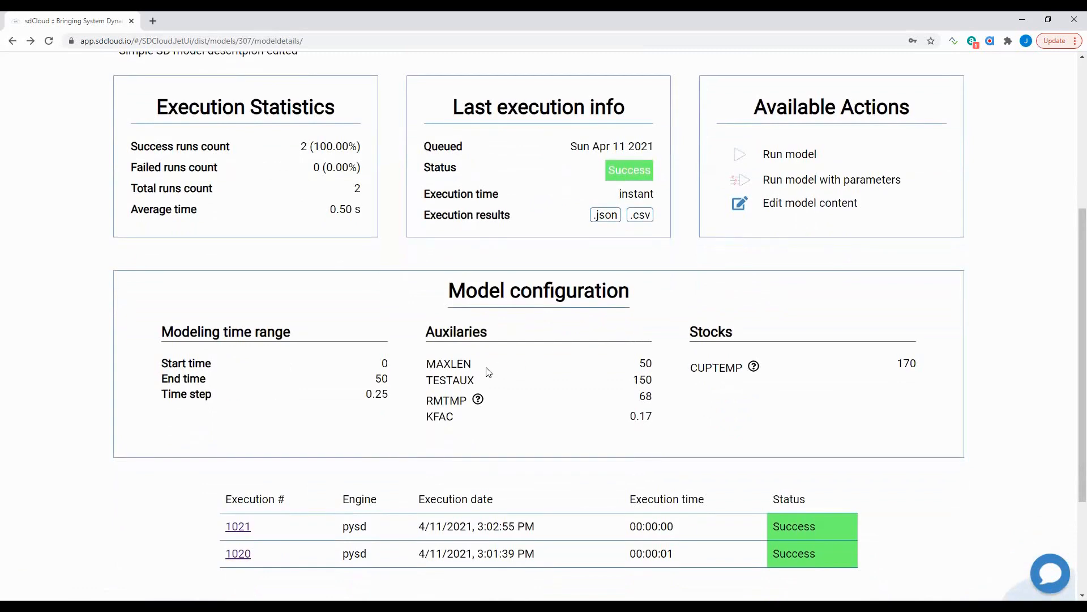
drag(433, 381, 659, 383)
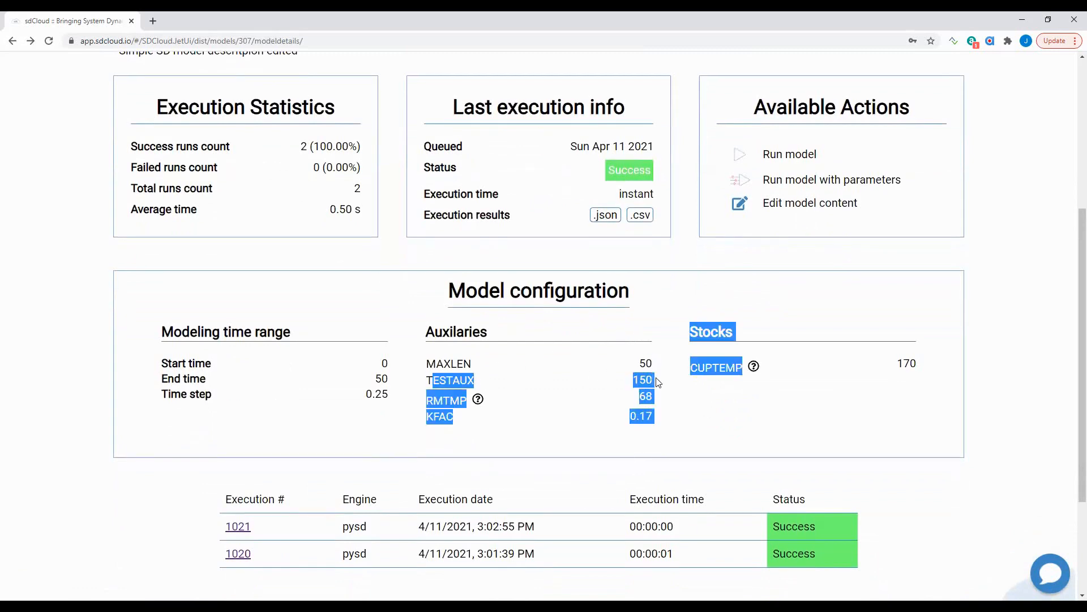
click(659, 383)
- Review the model configuration showing TESTAUX at 150, then list runs 1021 and 1020
scroll(621, 379, down, 2)
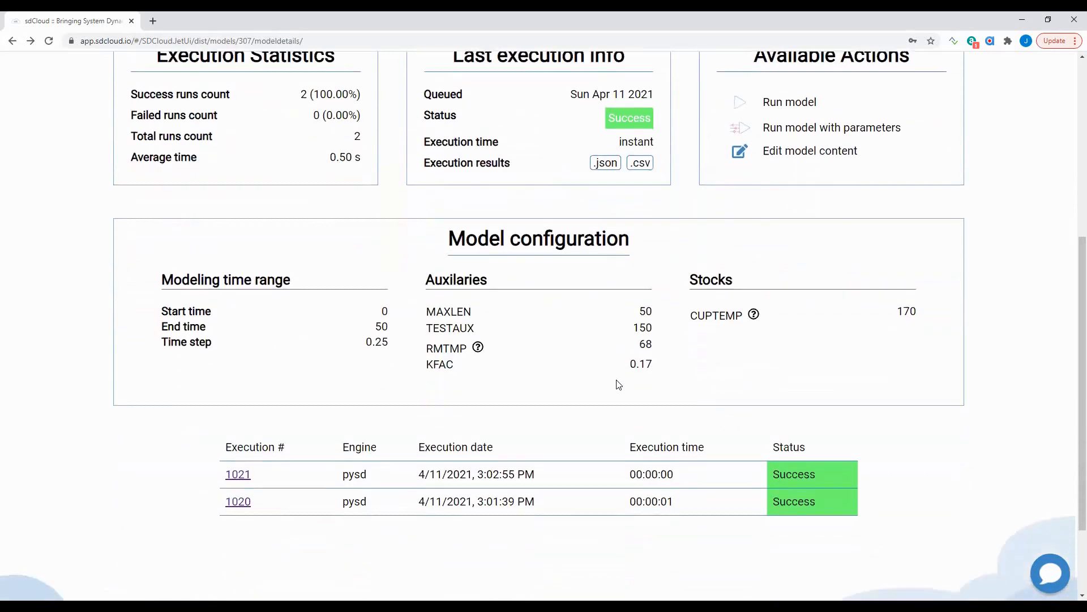
scroll(618, 383, up, 3)
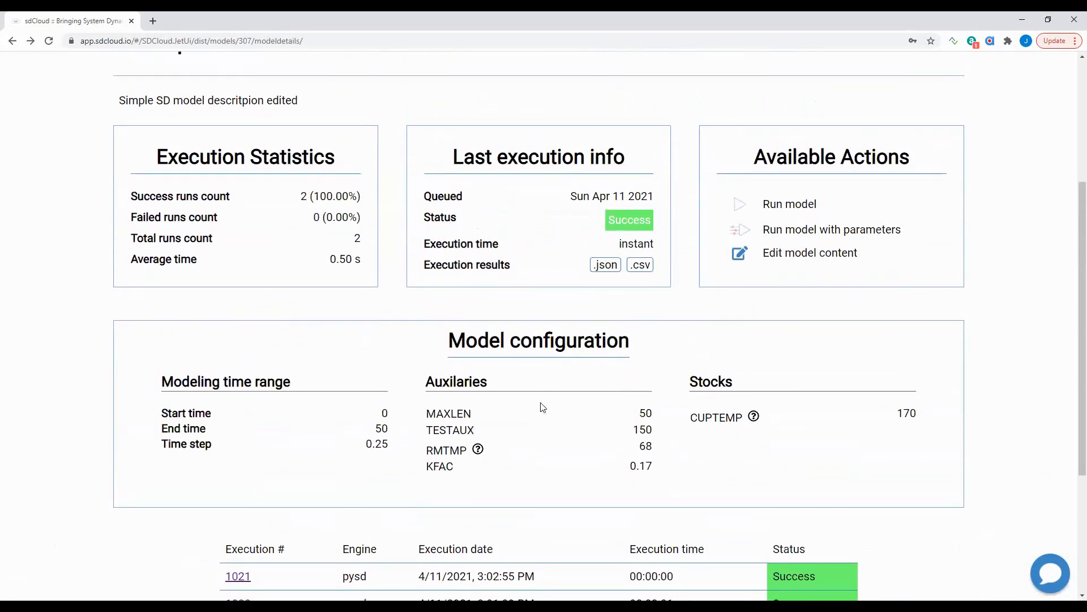
scroll(607, 461, down, 2)
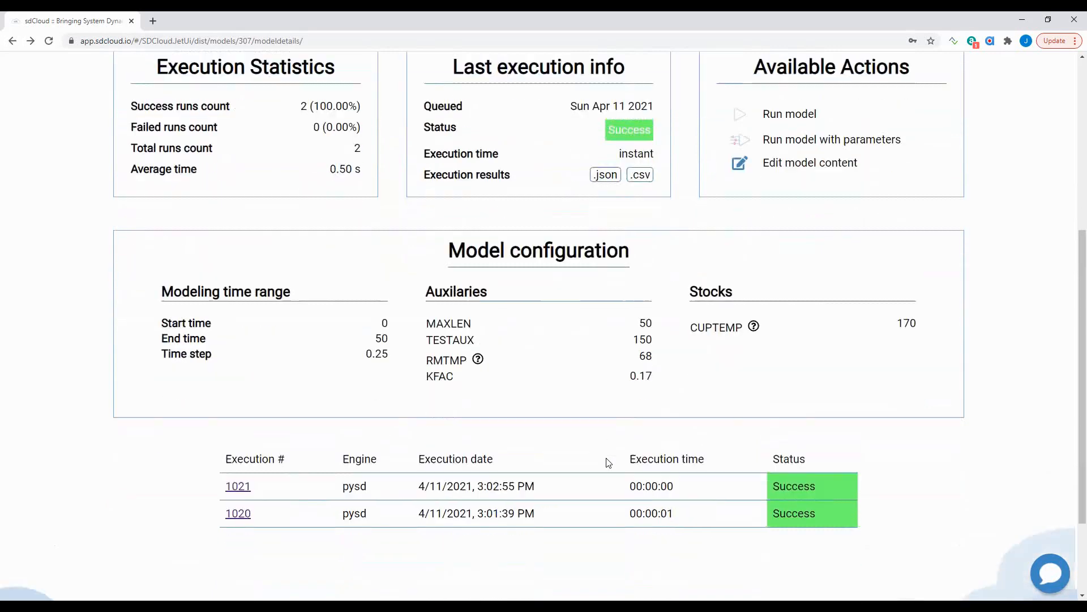
scroll(607, 461, up, 2)
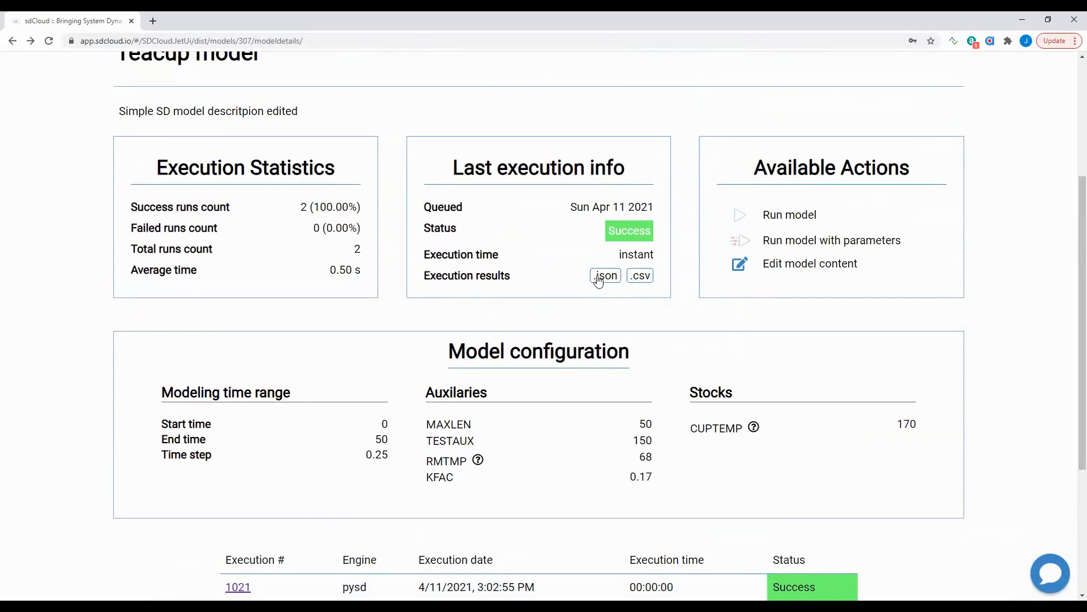
scroll(629, 312, down, 1)
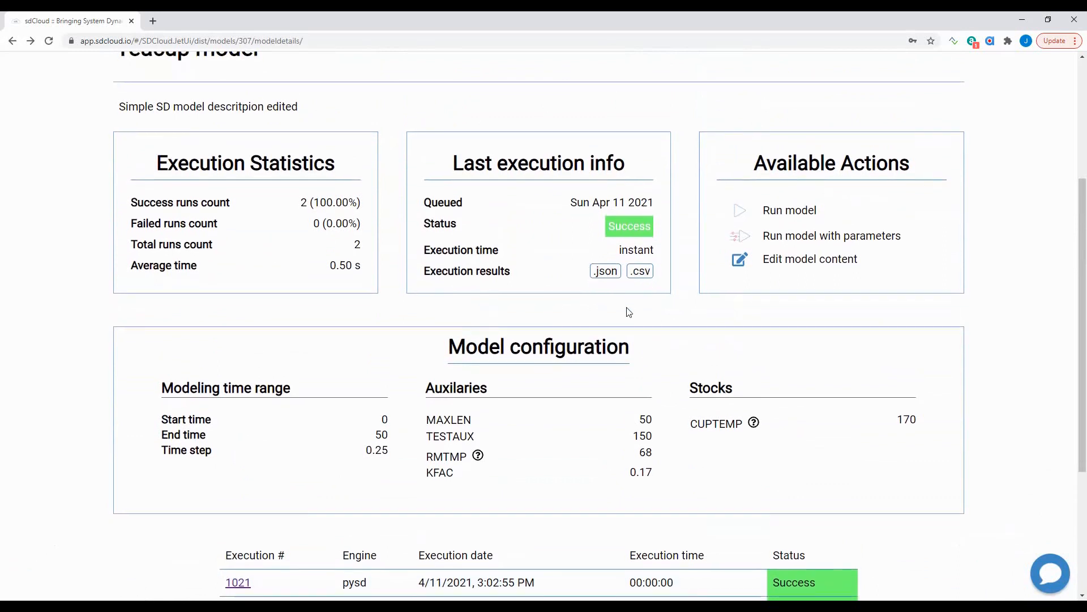
scroll(644, 315, down, 3)
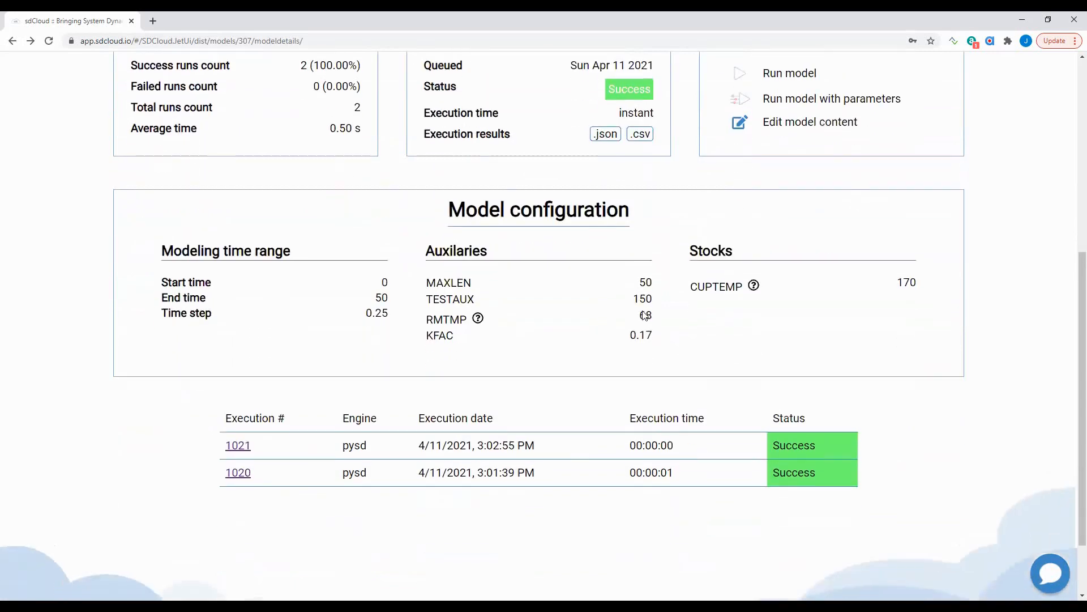
scroll(817, 409, up, 6)
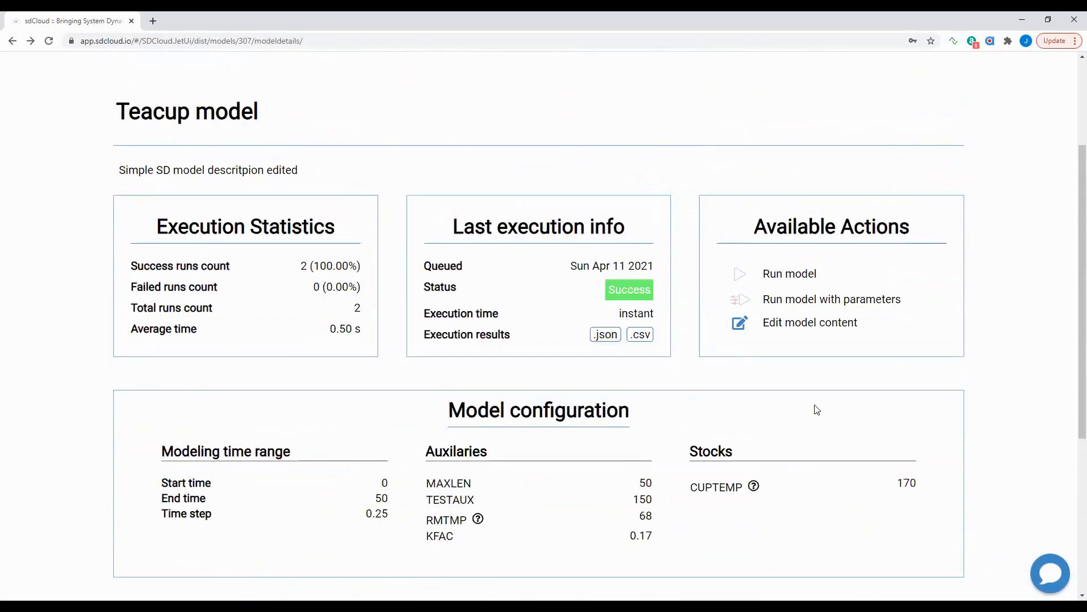
click(712, 159)
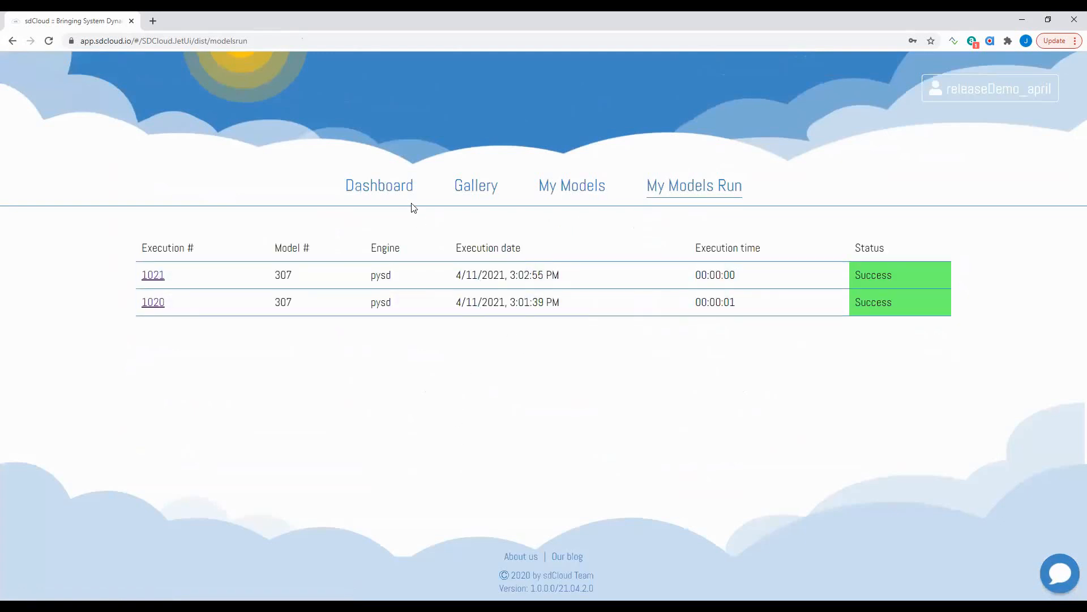
- Go back to the top of the dashboard and open the account menu
click(386, 188)
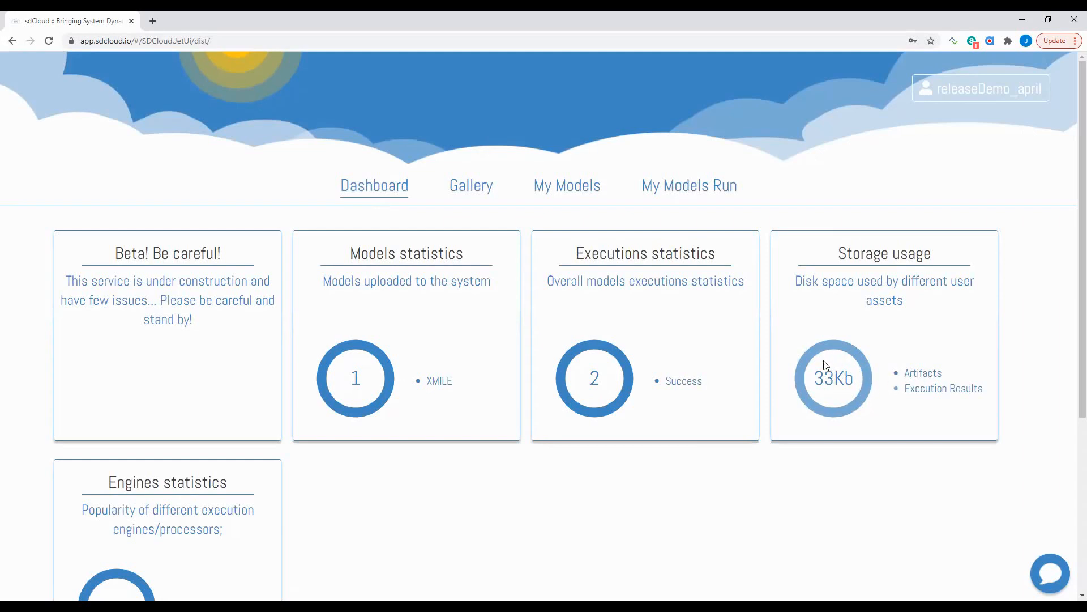
mouse_move(805, 364)
scroll(894, 442, down, 2)
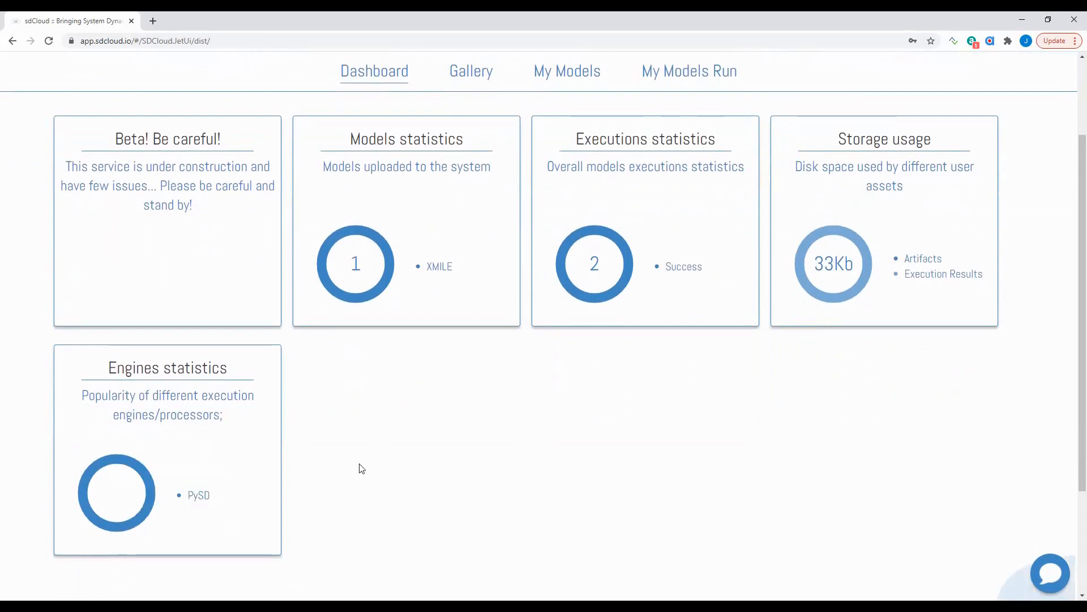
scroll(361, 468, up, 2)
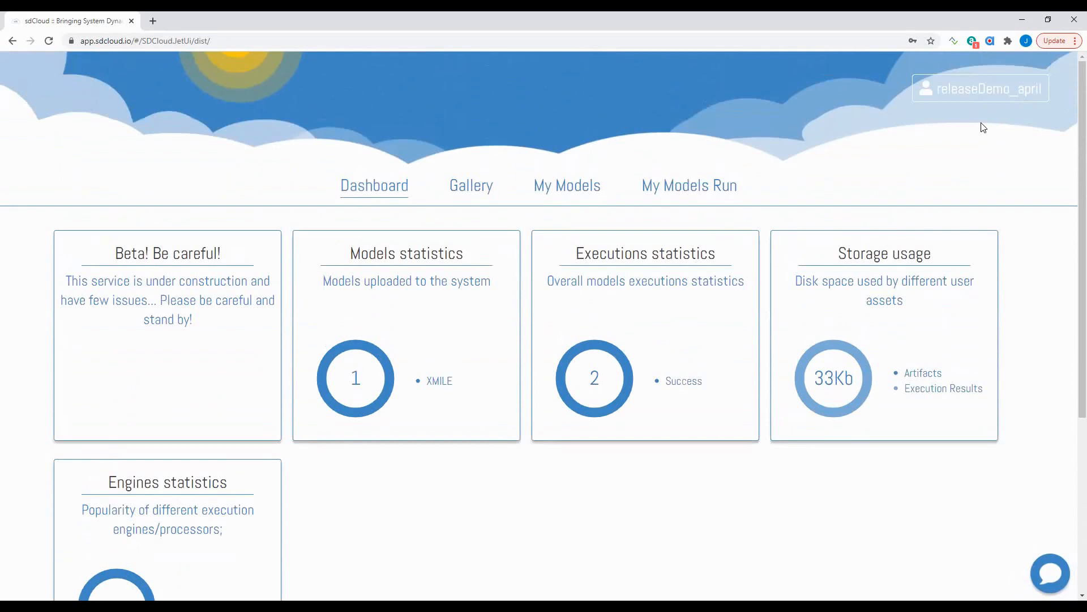
click(1031, 98)
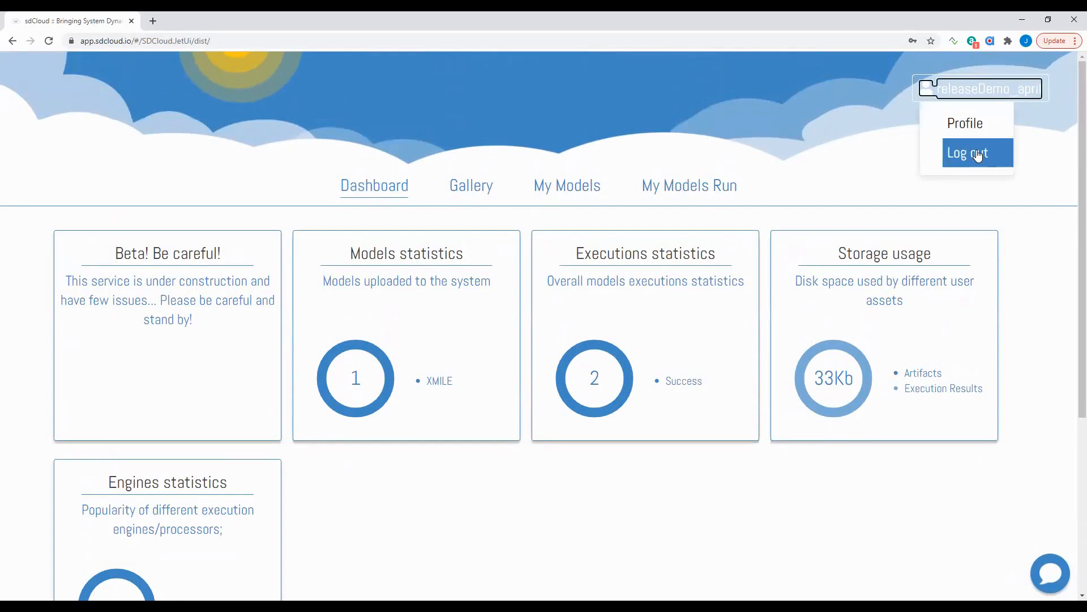
- Log out of the demo account and log in with the autofilled other account
click(978, 156)
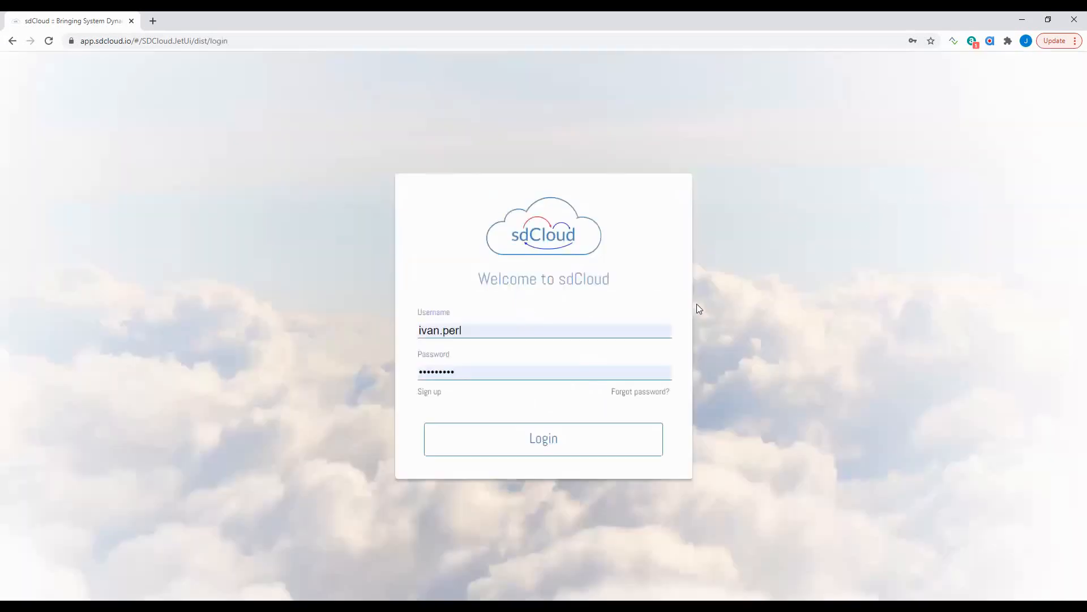
double_click(465, 328)
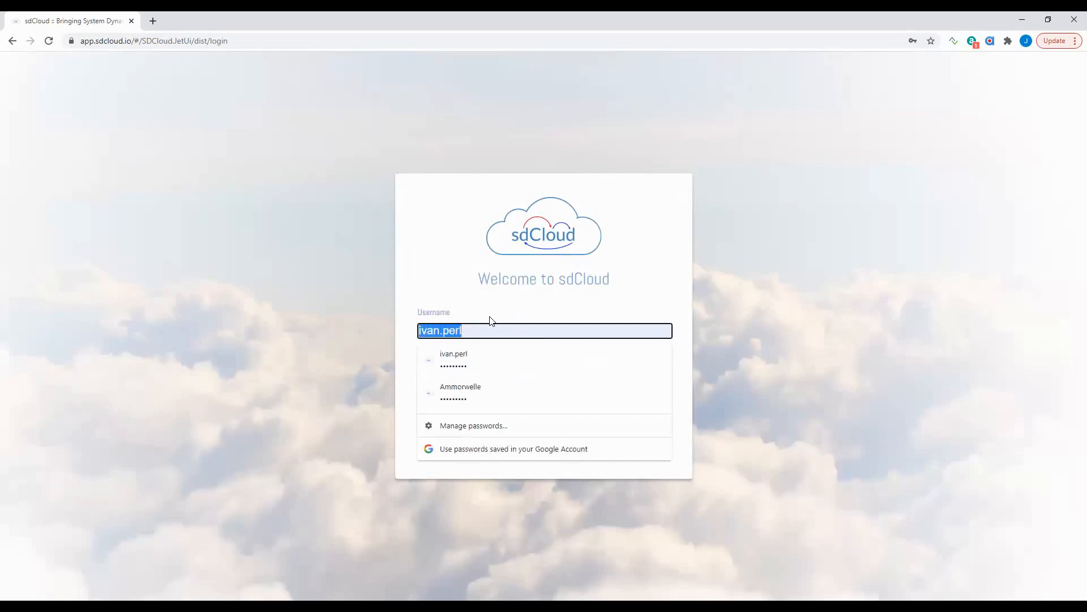
click(473, 321)
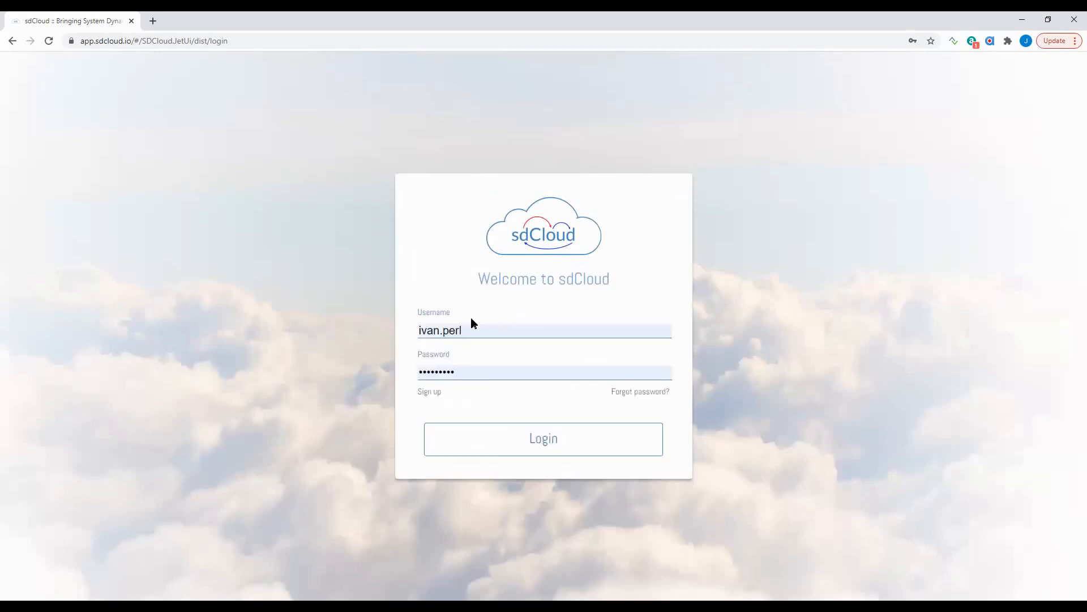
click(532, 444)
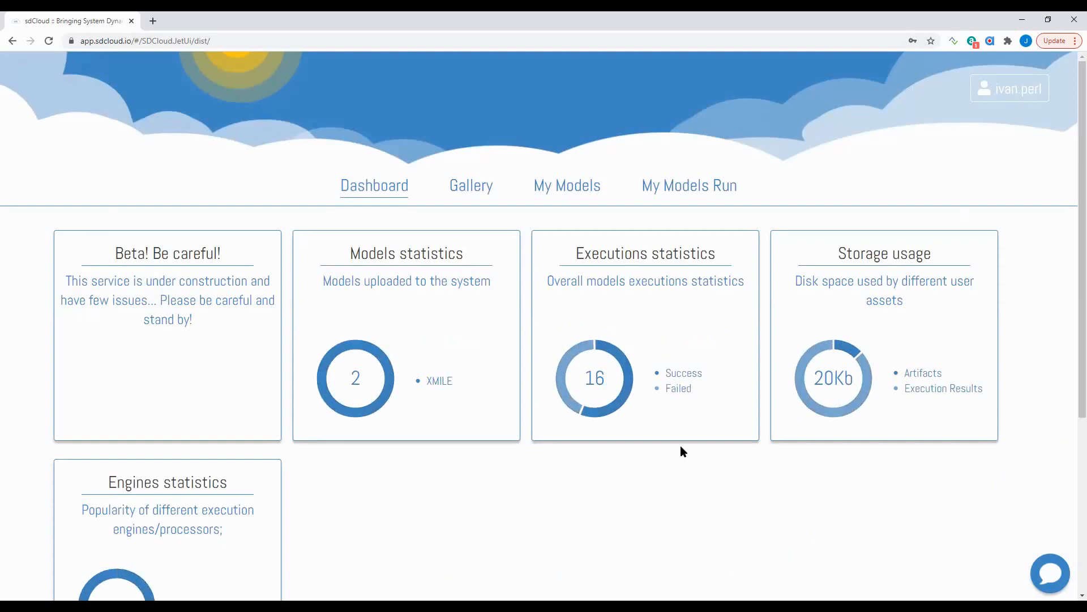
scroll(619, 490, down, 1)
scroll(619, 490, down, 2)
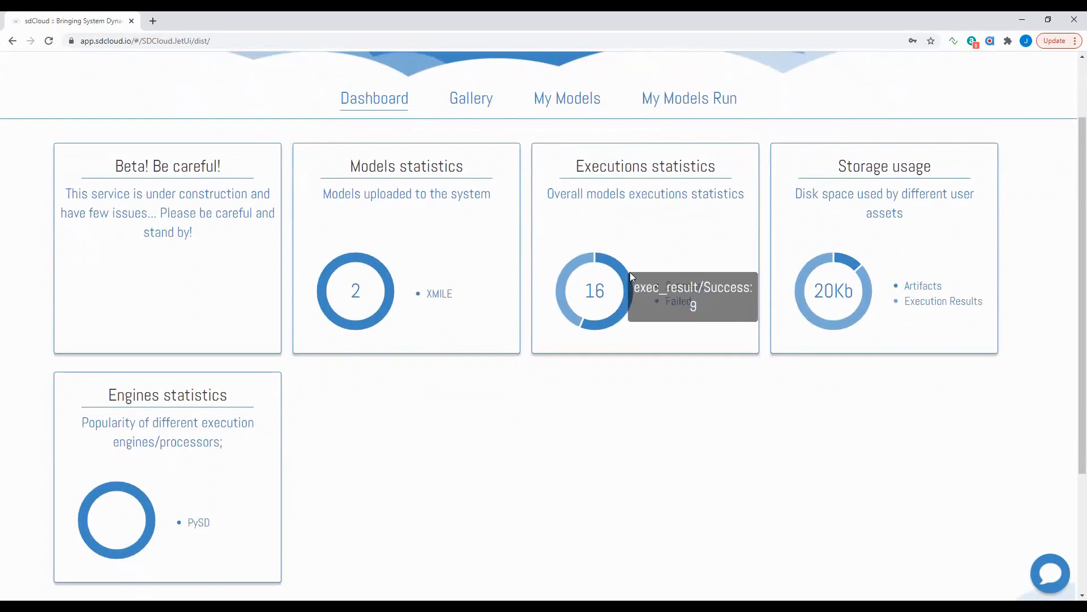
mouse_move(570, 271)
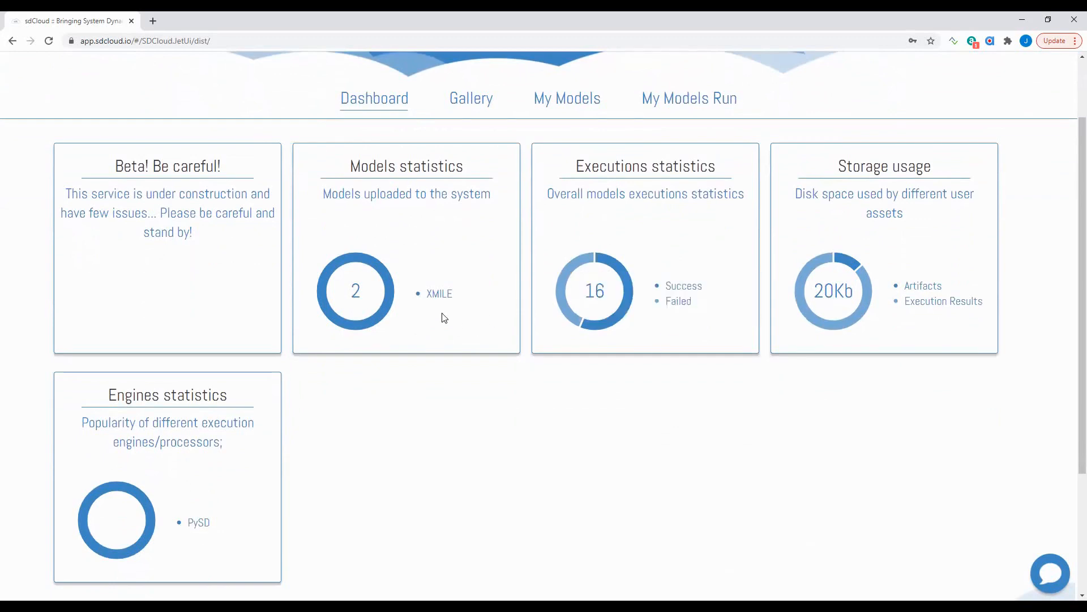
mouse_move(360, 270)
mouse_move(839, 322)
mouse_move(847, 259)
scroll(870, 473, up, 2)
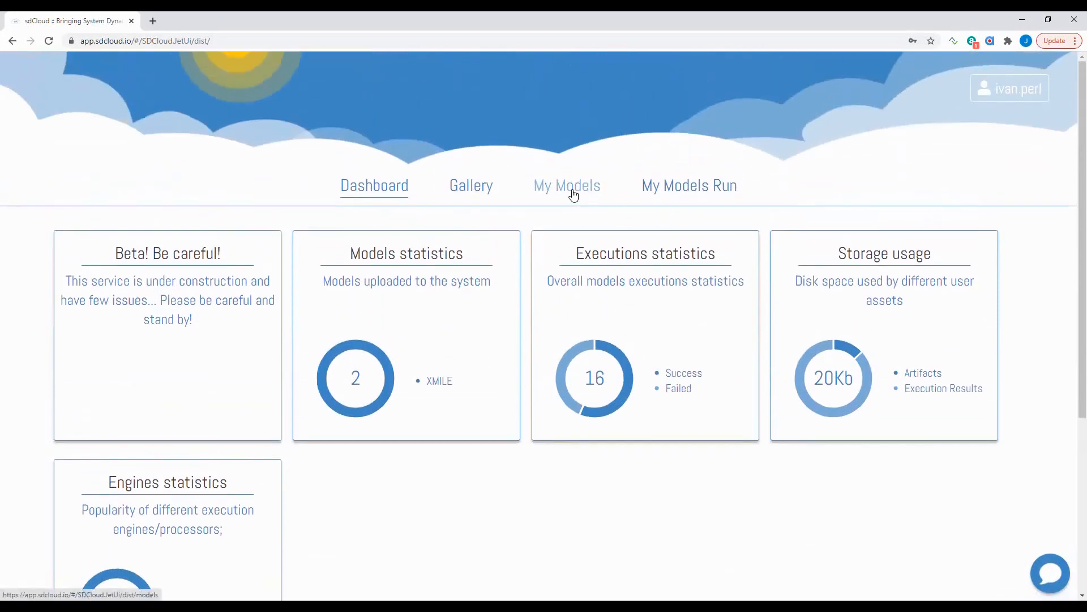
- Browse executions 992–1019 in My Models Run, then return to the My Models list
click(691, 192)
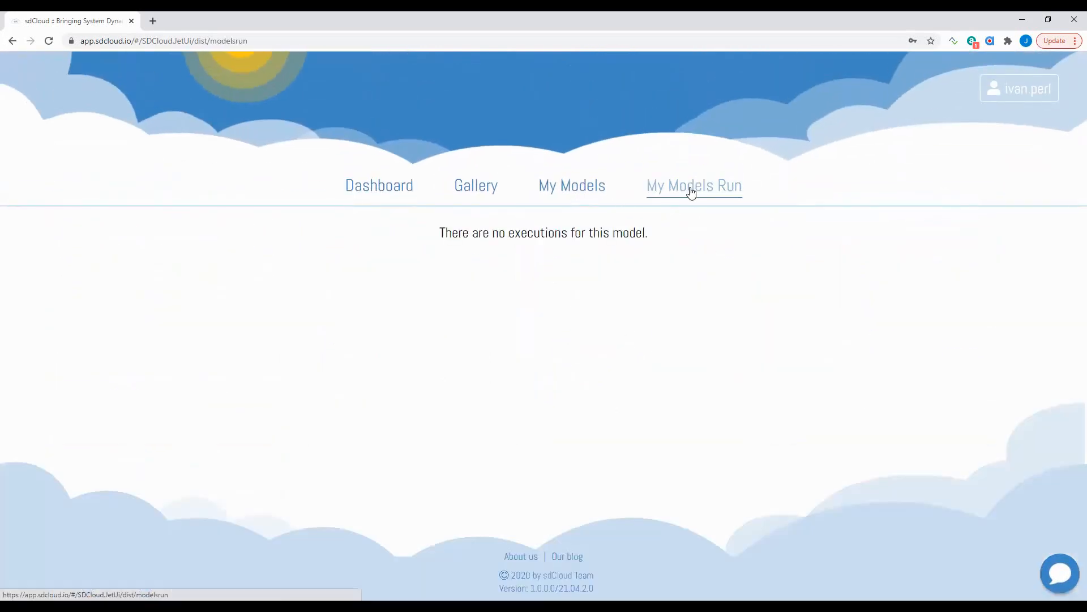
scroll(625, 372, down, 2)
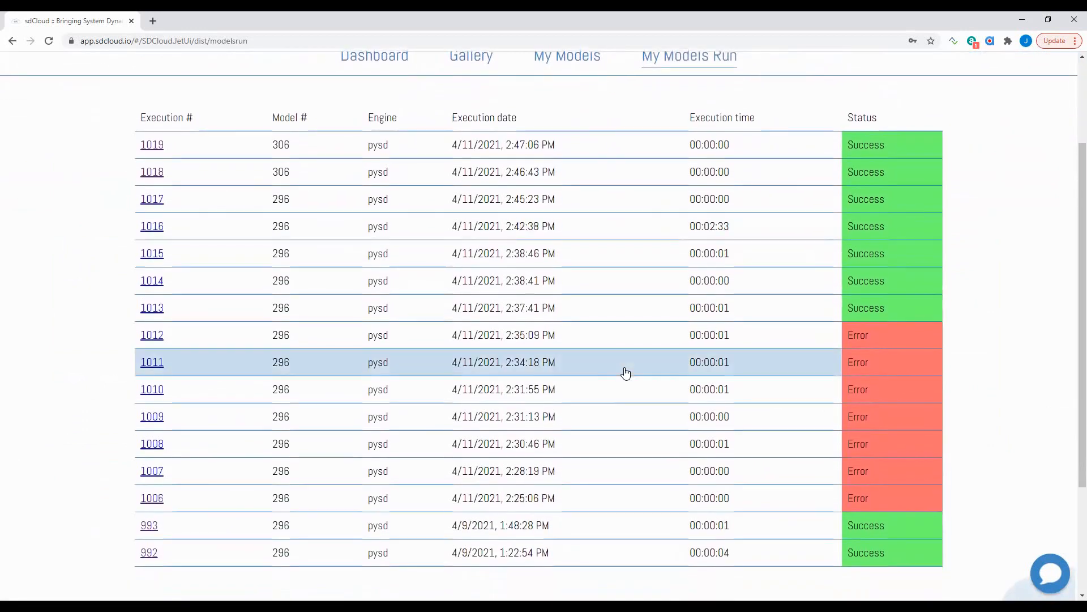
scroll(626, 372, down, 2)
scroll(738, 243, up, 1)
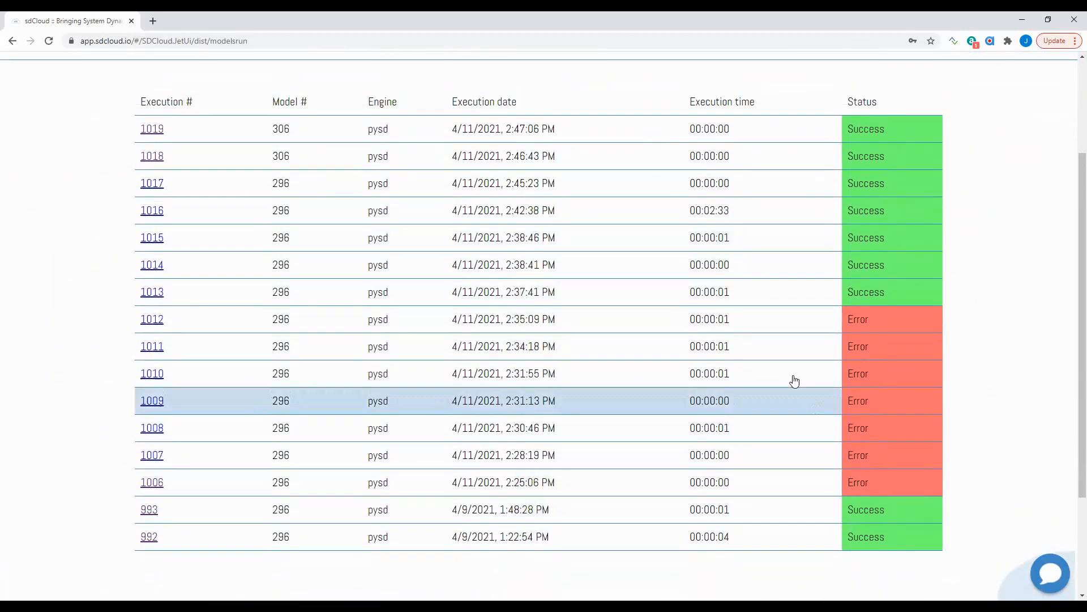
scroll(770, 344, up, 2)
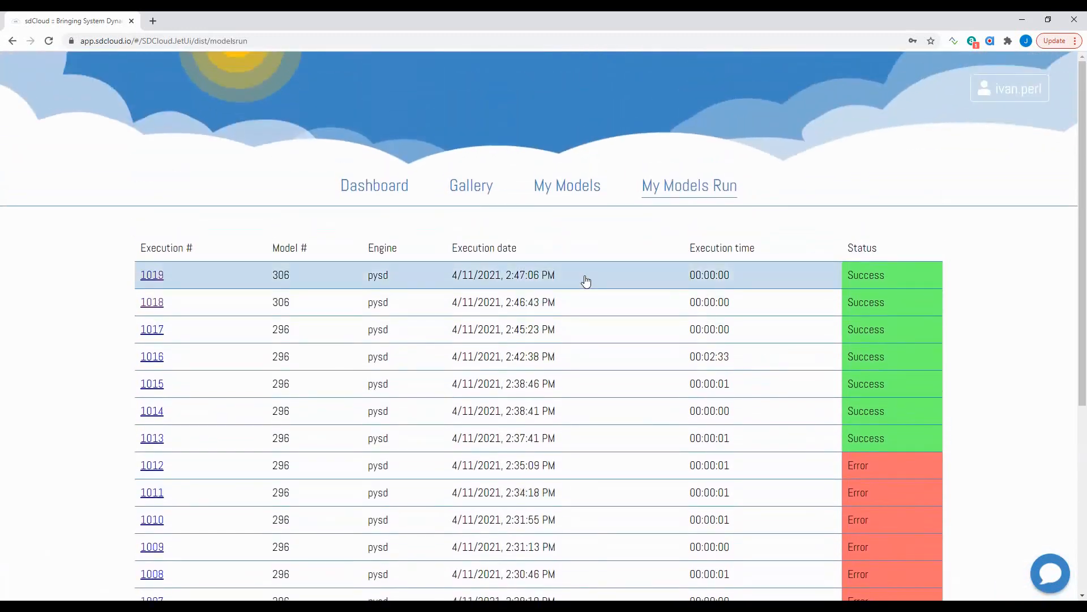
scroll(583, 280, down, 4)
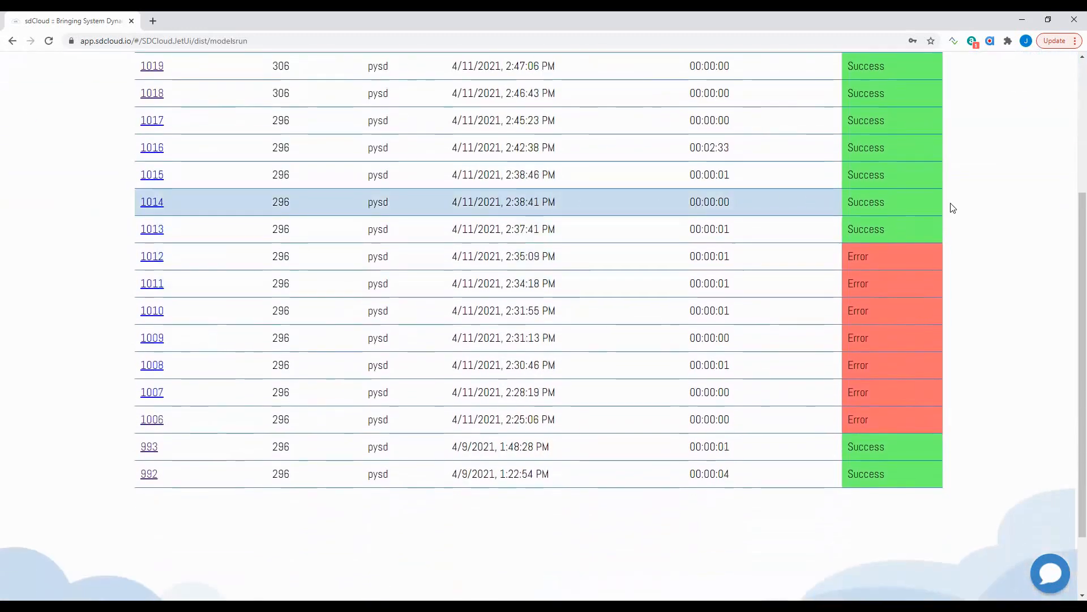
scroll(998, 133, up, 3)
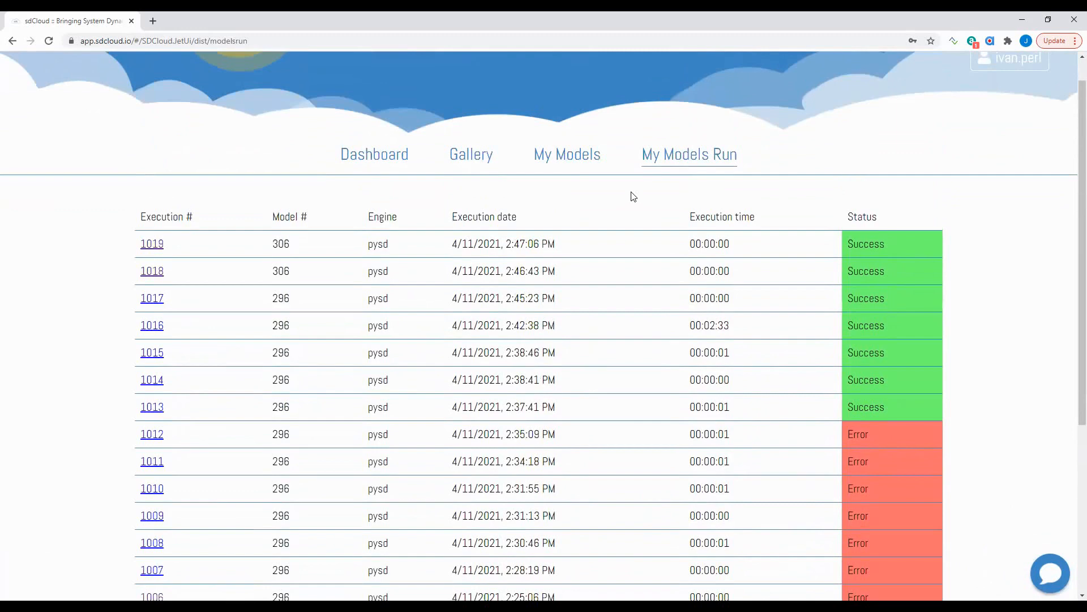
click(584, 165)
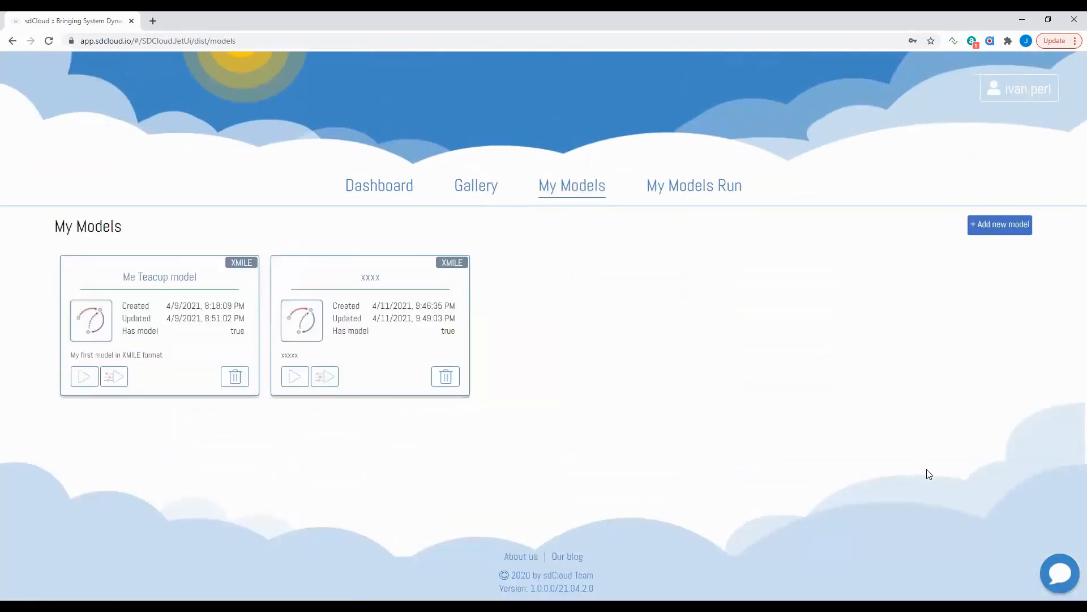
- Send Neutral feedback 'his is a neutral feedback from the live demo' and close the thank-you message
click(1062, 572)
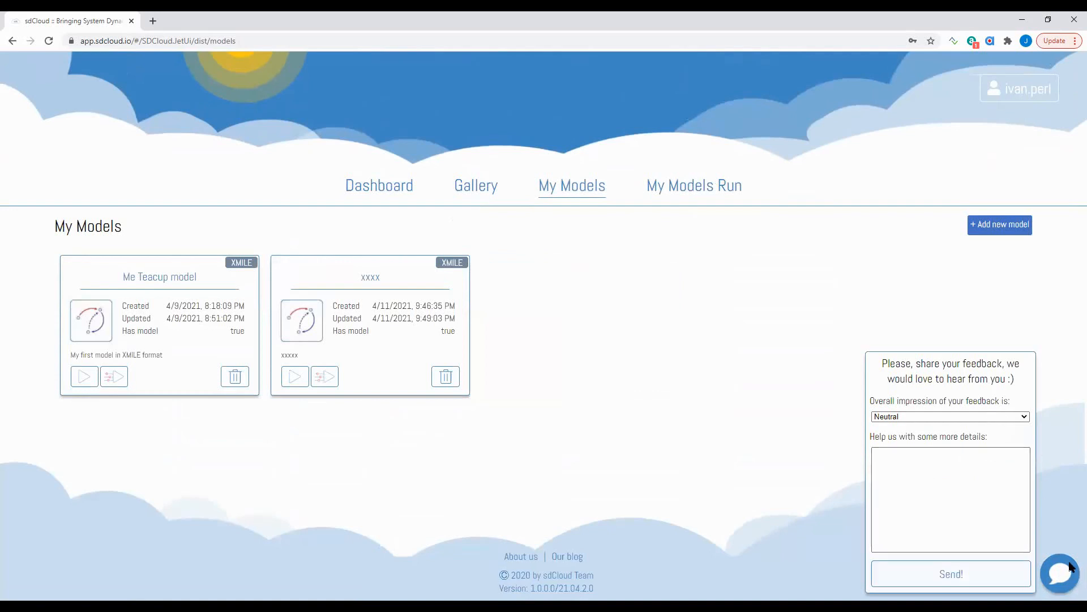
click(1024, 419)
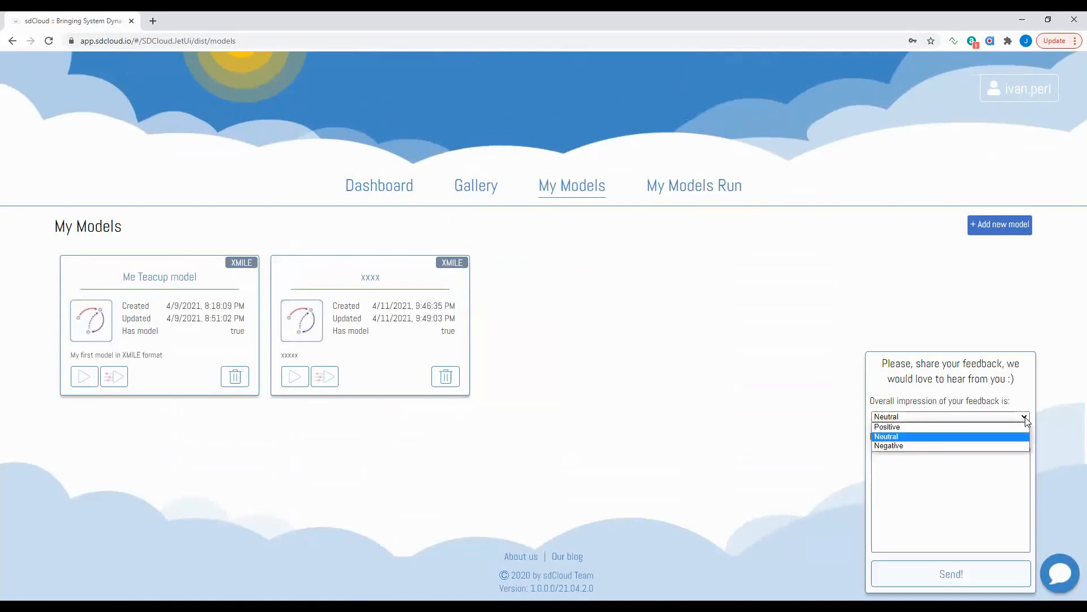
click(972, 437)
click(891, 464)
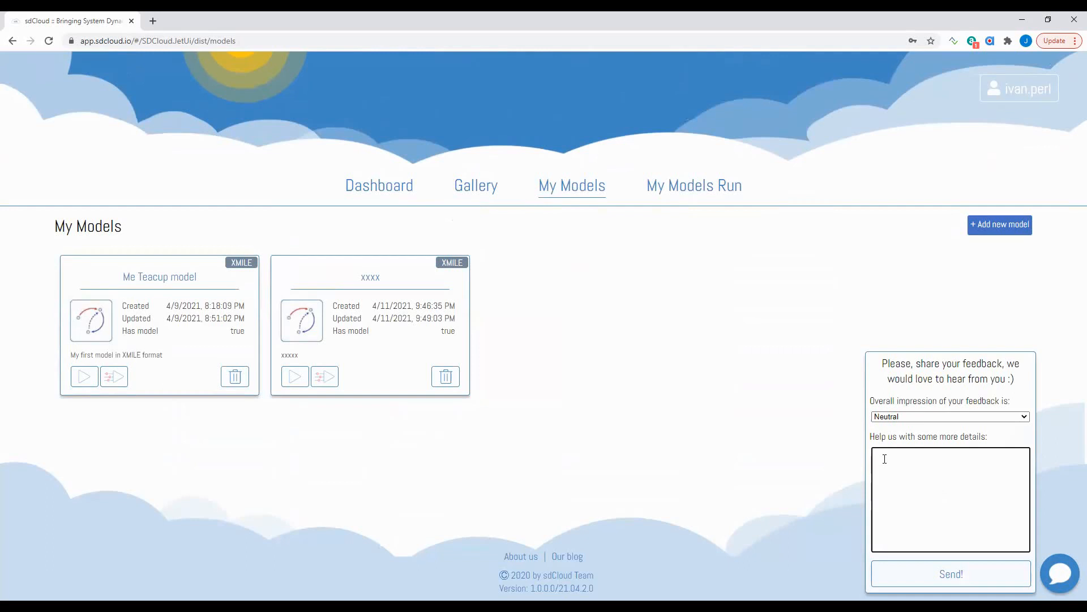
text(his is a neutral feedback from the live demo)
click(951, 577)
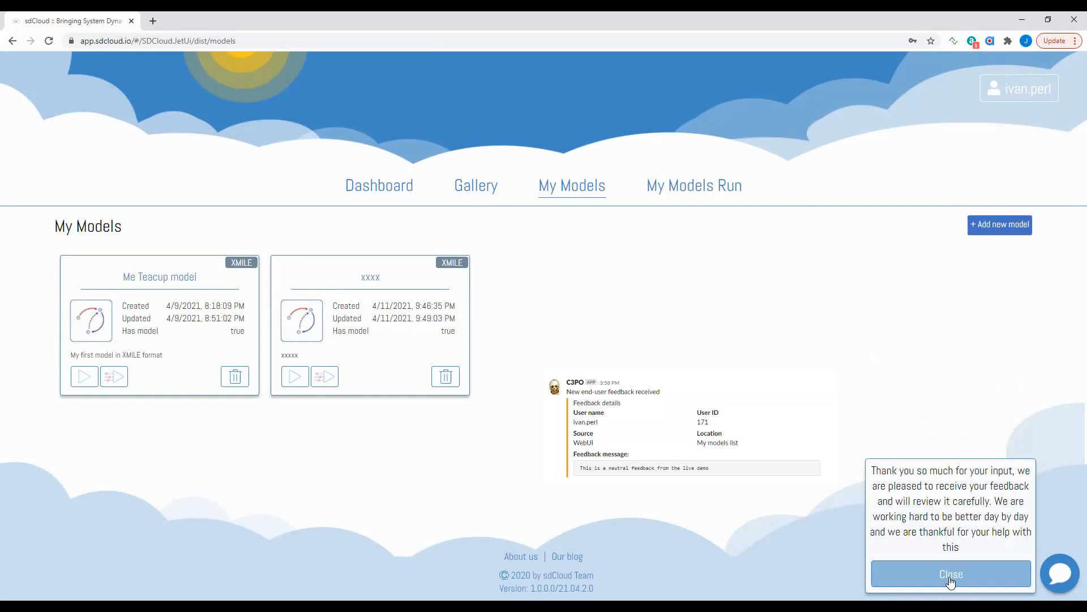
click(951, 577)
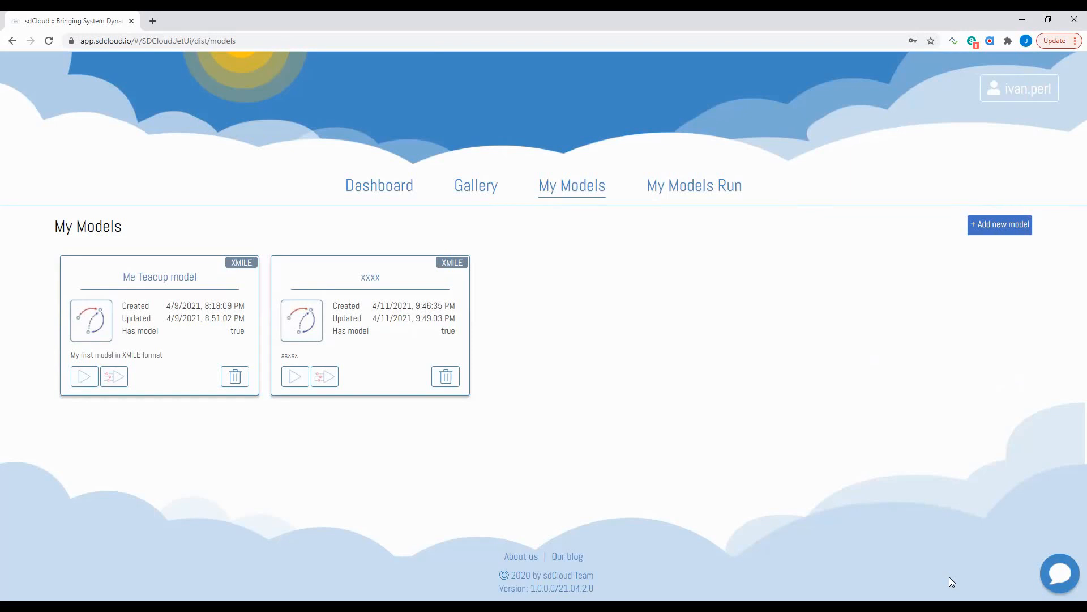
- Choose Log out from the account menu in the header
click(1011, 90)
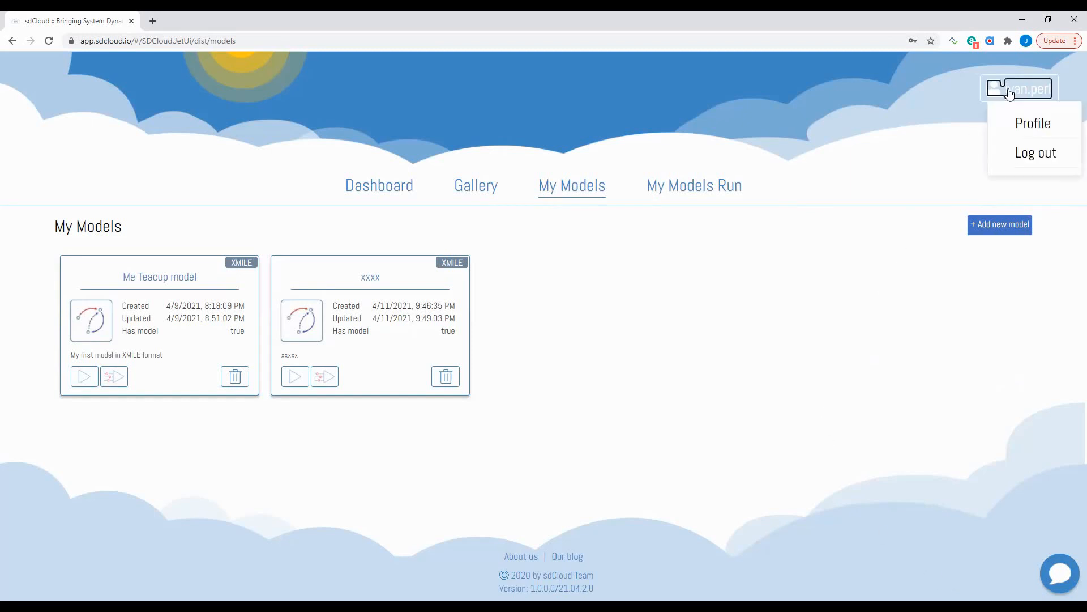
click(1044, 162)
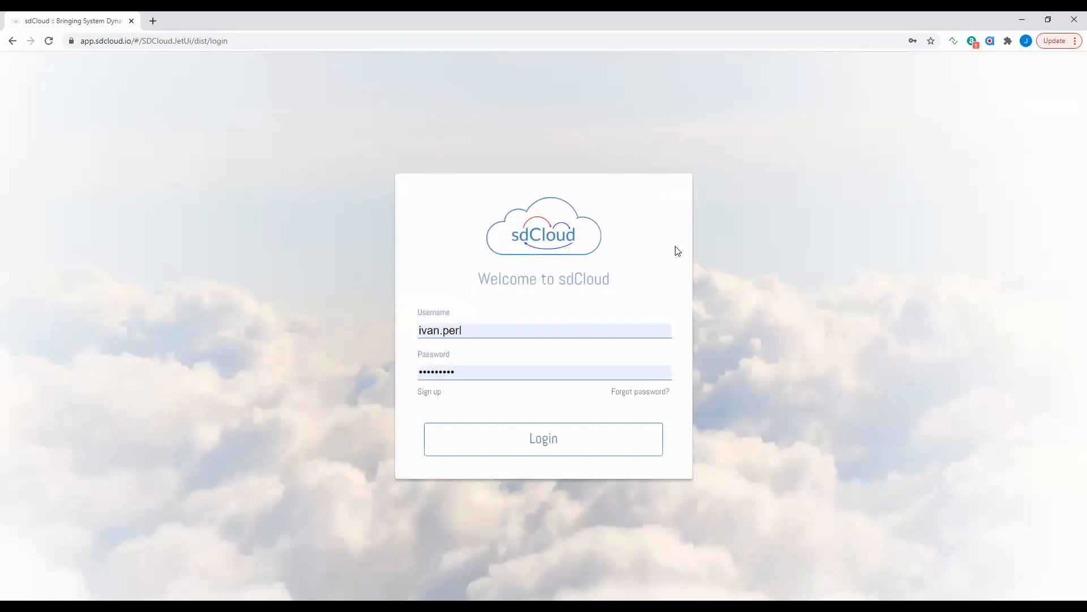